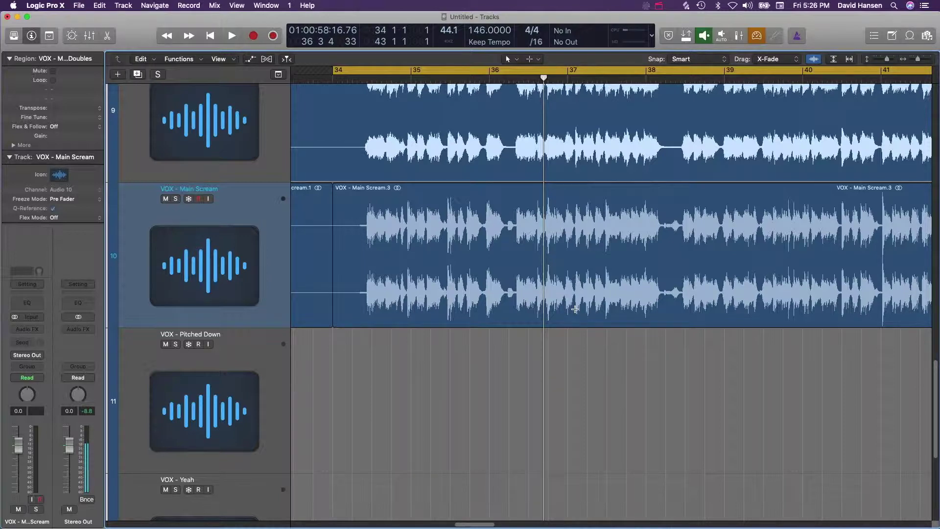
- Select the VOX - Main Scream.3 region on track 10, then bring the Artifact Suite overview PDF forward
{"action": "left_click", "coordinate": [556, 342]}
{"action": "left_click", "coordinate": [562, 240]}
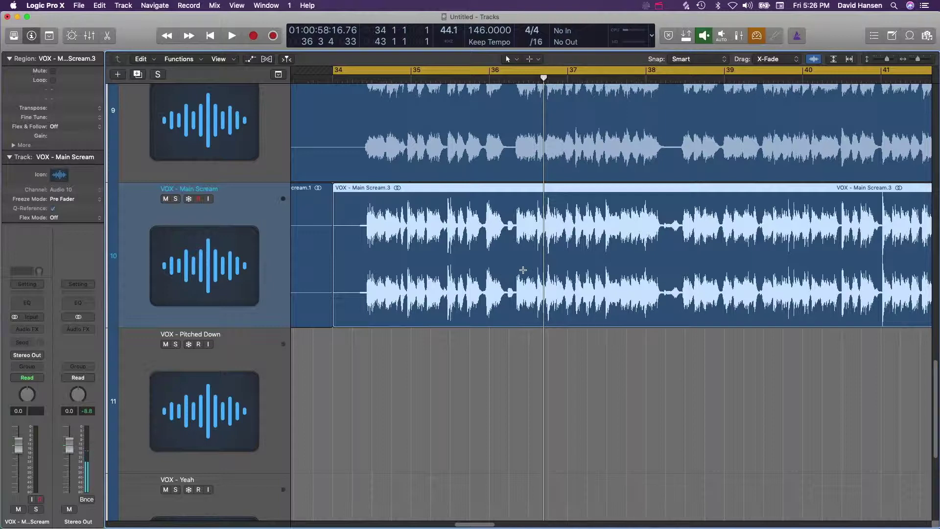
{"action": "mouse_move", "coordinate": [3, 165]}
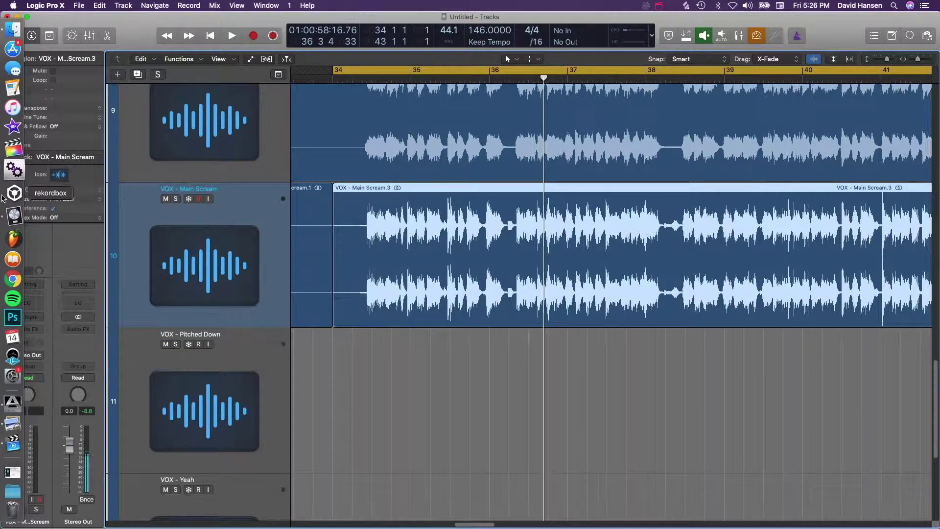
{"action": "left_click", "coordinate": [8, 414]}
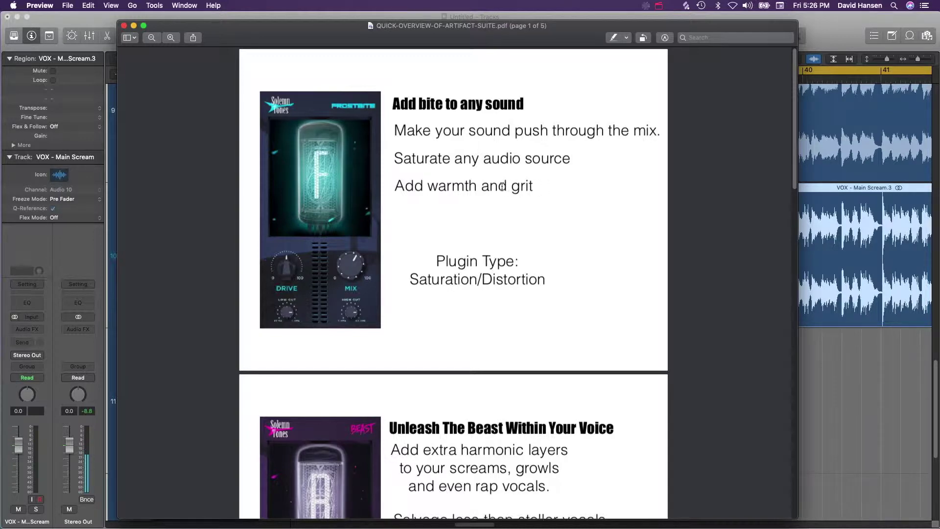
{"action": "scroll", "coordinate": [502, 186], "scroll_direction": "down", "scroll_amount": 10}
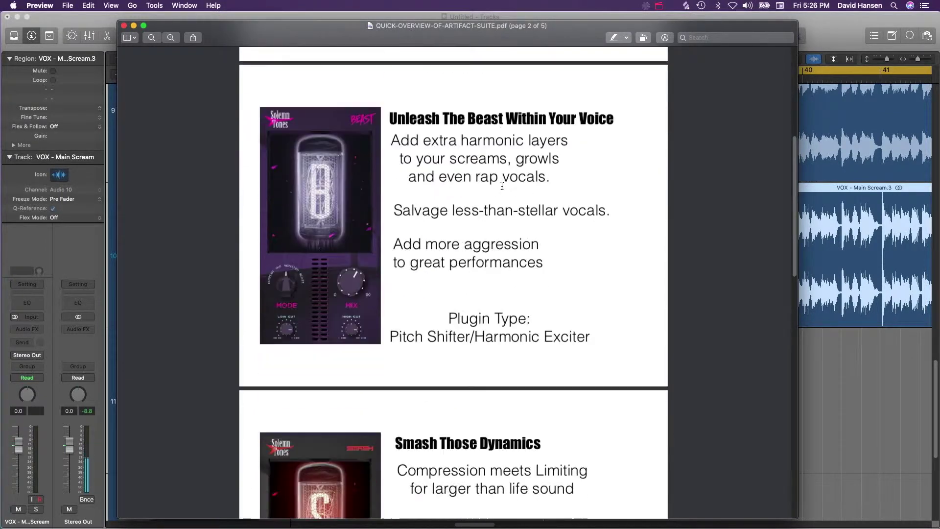
{"action": "scroll", "coordinate": [502, 186], "scroll_direction": "down", "scroll_amount": 10}
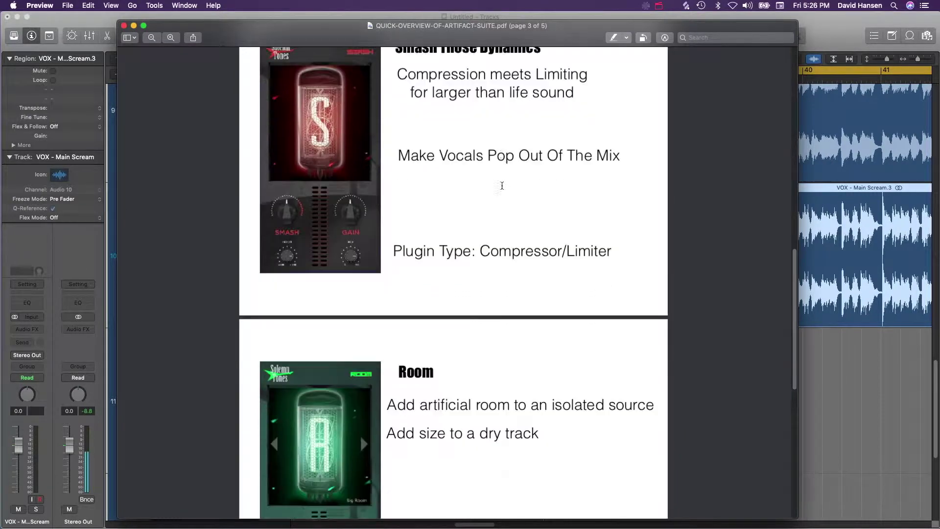
{"action": "scroll", "coordinate": [502, 185], "scroll_direction": "down", "scroll_amount": 10}
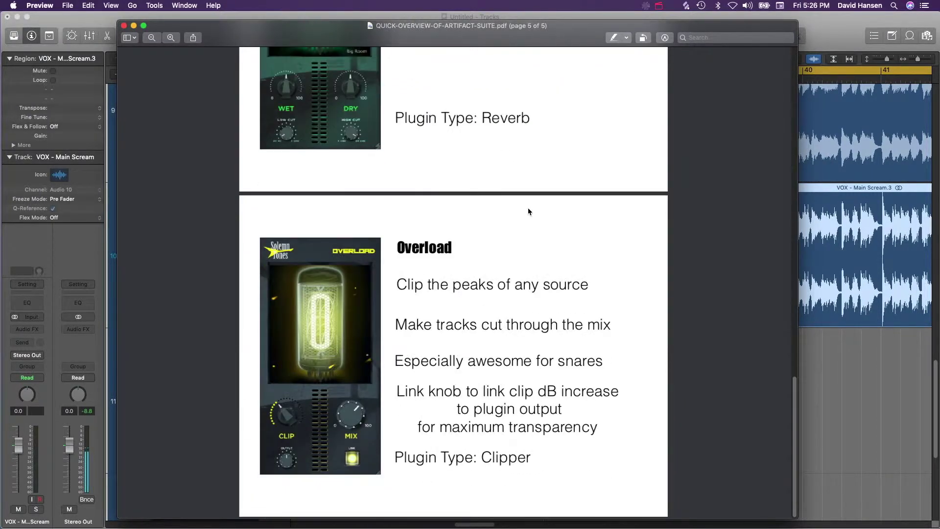
{"action": "scroll", "coordinate": [528, 211], "scroll_direction": "up", "scroll_amount": 8}
{"action": "scroll", "coordinate": [529, 212], "scroll_direction": "up", "scroll_amount": 20}
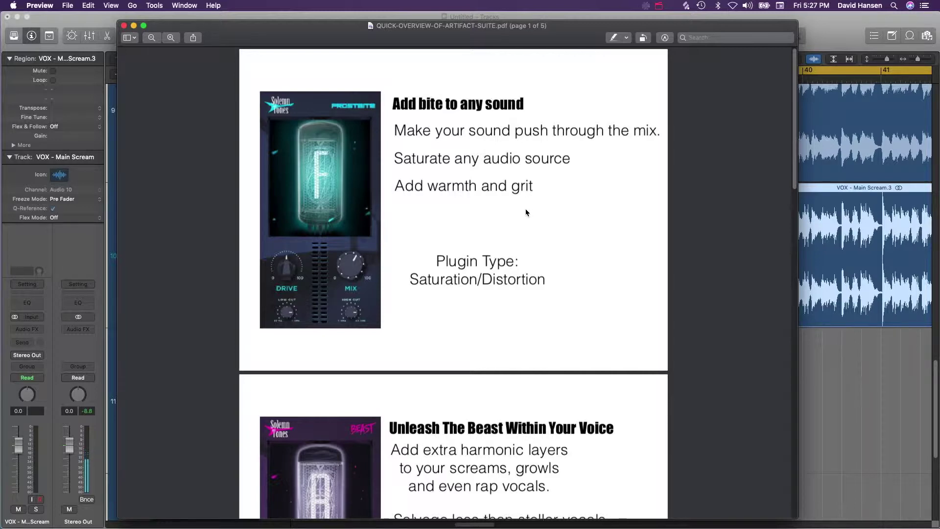
{"action": "scroll", "coordinate": [526, 212], "scroll_direction": "down", "scroll_amount": 20}
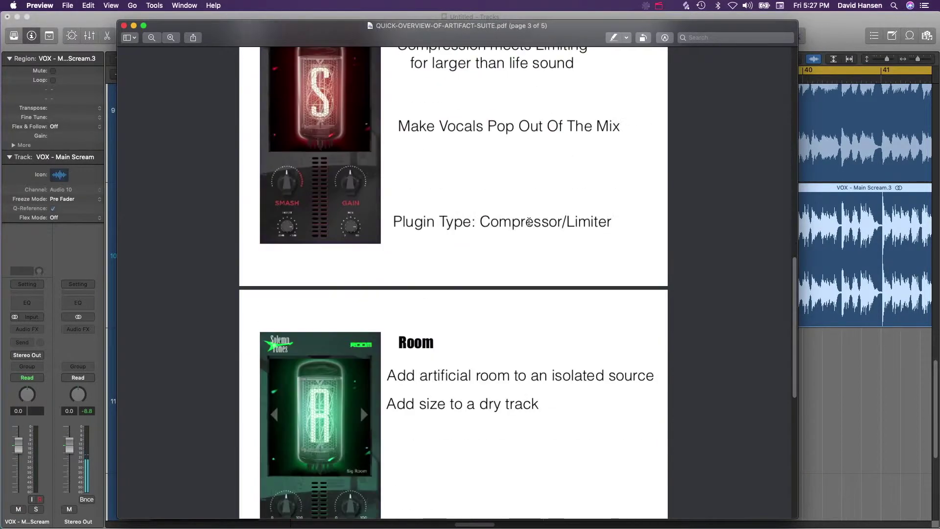
{"action": "scroll", "coordinate": [533, 229], "scroll_direction": "up", "scroll_amount": 20}
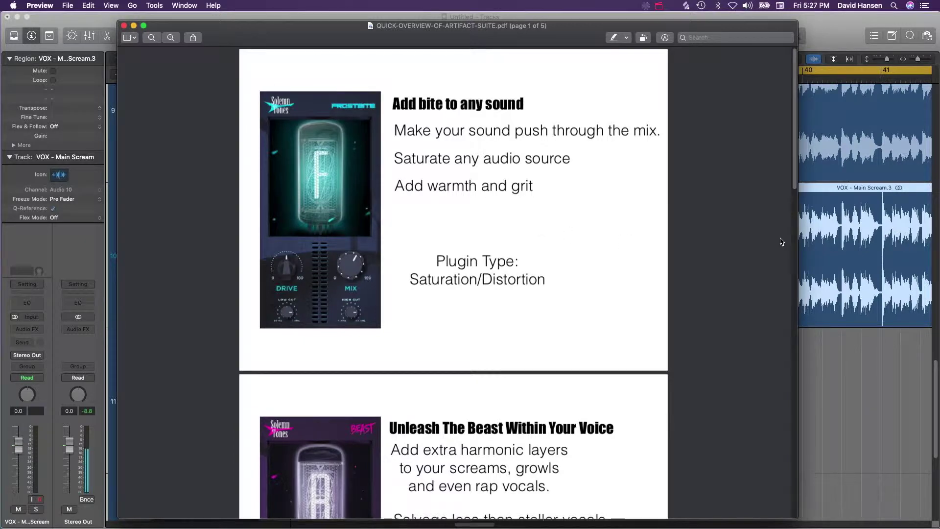
{"action": "left_click", "coordinate": [839, 205]}
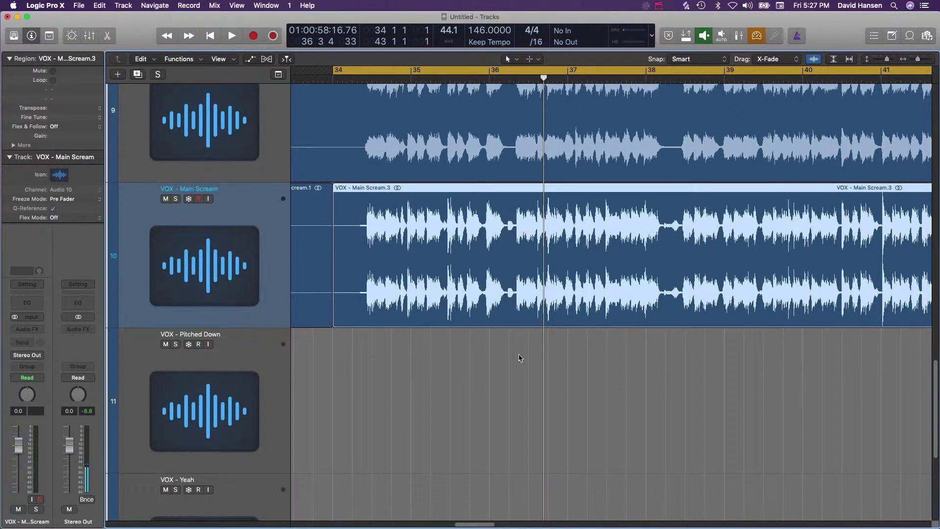
- Insert FrostBite in stereo on the VOX - Main Scream track's Audio FX slot
{"action": "left_click", "coordinate": [35, 330]}
{"action": "mouse_move", "coordinate": [58, 365]}
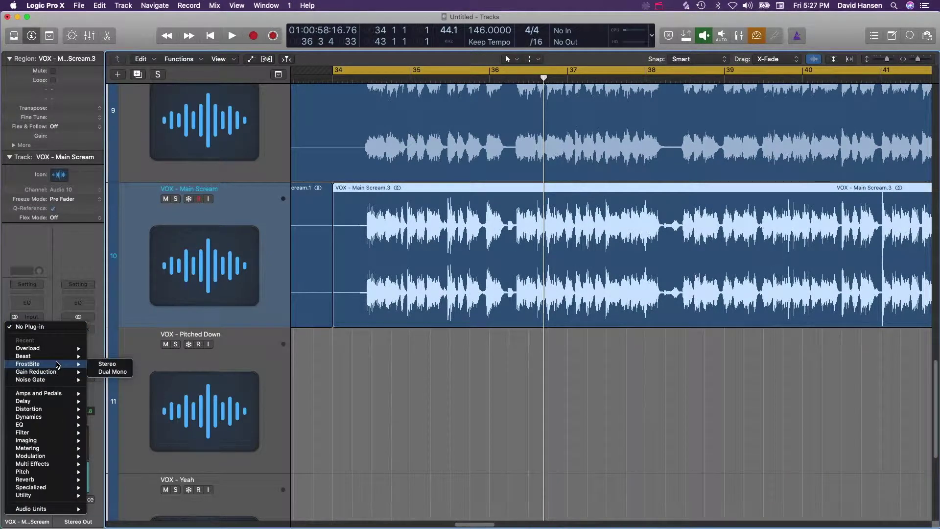
{"action": "left_click", "coordinate": [109, 365]}
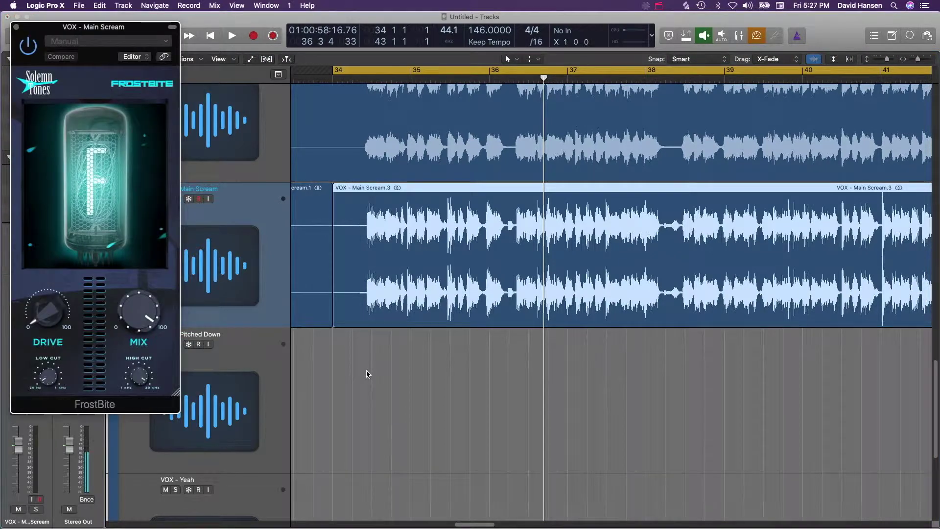
- Zoom out to the whole song, select Main Scream.4, and lower FrostBite's mix to about 20
{"action": "scroll", "coordinate": [352, 342], "scroll_direction": "up", "scroll_amount": 3}
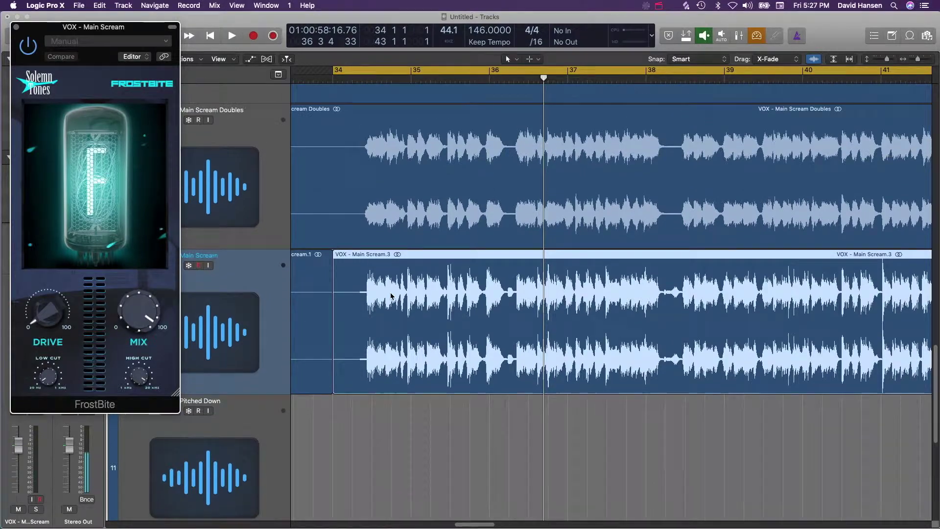
{"action": "left_click", "coordinate": [402, 240]}
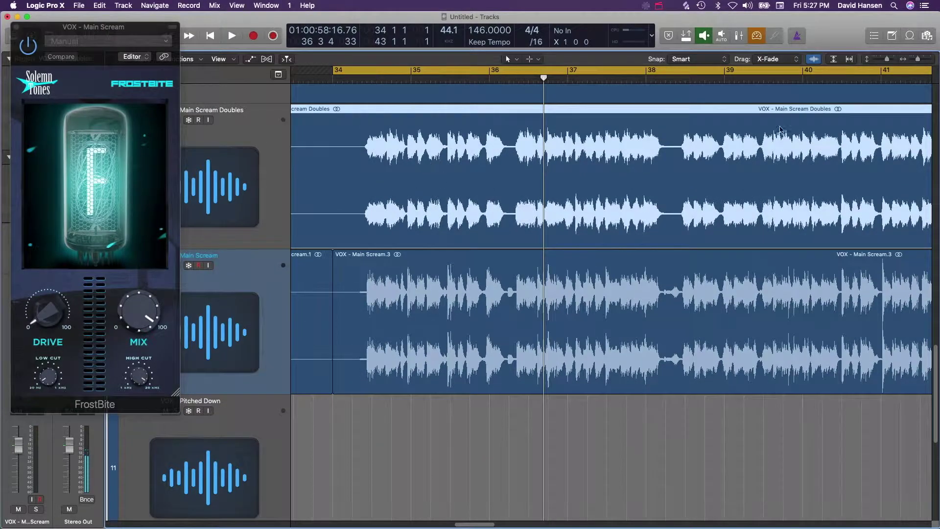
{"action": "left_click_drag", "start_coordinate": [919, 60], "coordinate": [911, 59]}
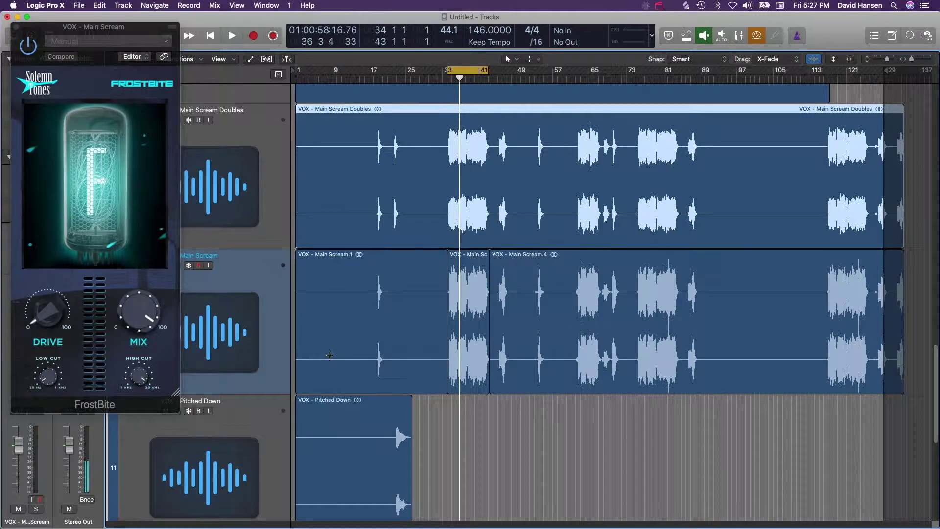
{"action": "left_click", "coordinate": [529, 282]}
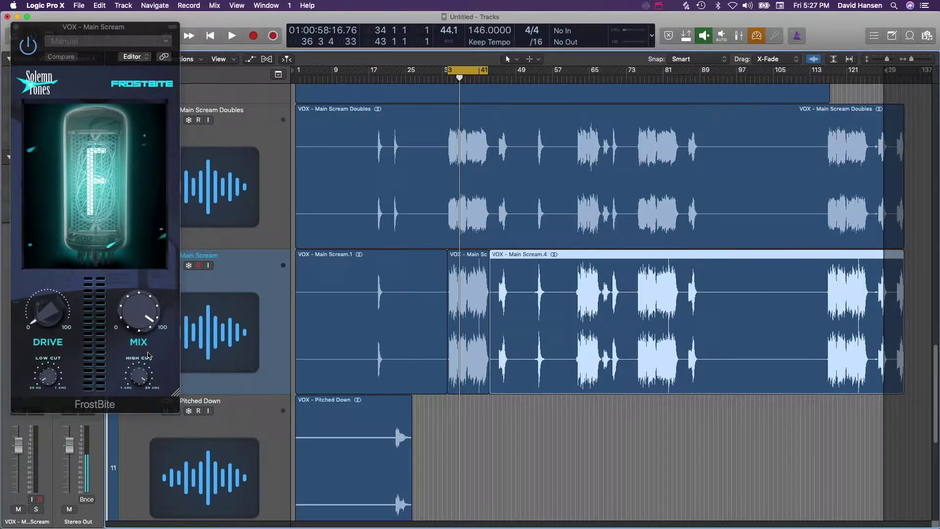
{"action": "left_click_drag", "start_coordinate": [130, 319], "coordinate": [130, 357]}
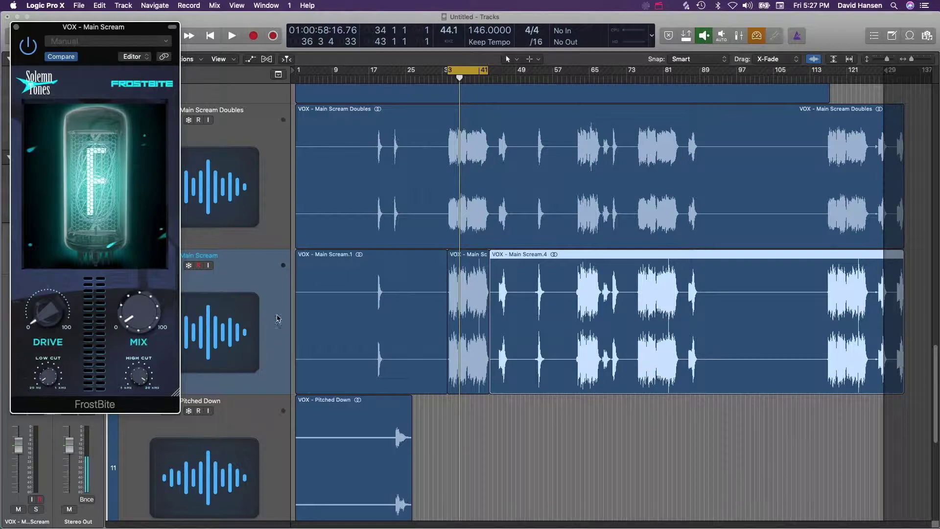
- Play the short middle Main Scream region with FrostBite's drive about halfway and mix near maximum
{"action": "left_click", "coordinate": [465, 306]}
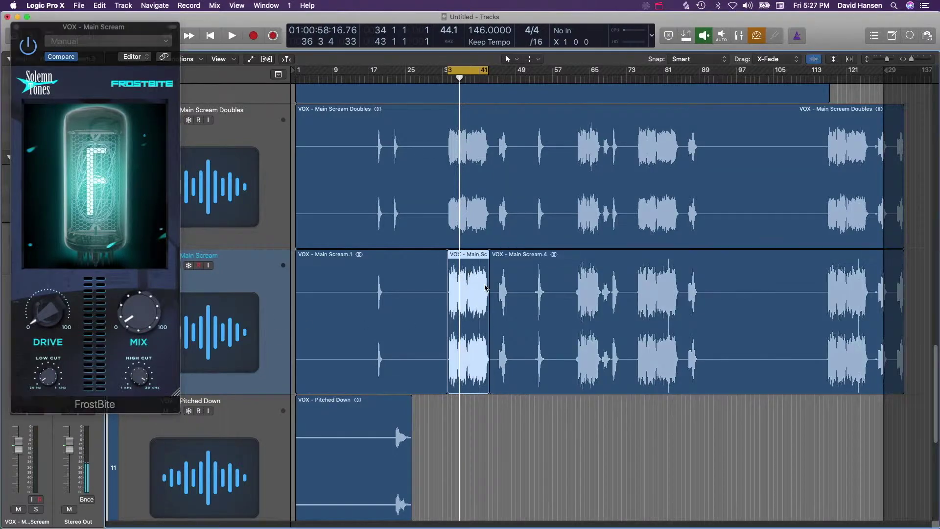
{"action": "key", "text": "shift+space"}
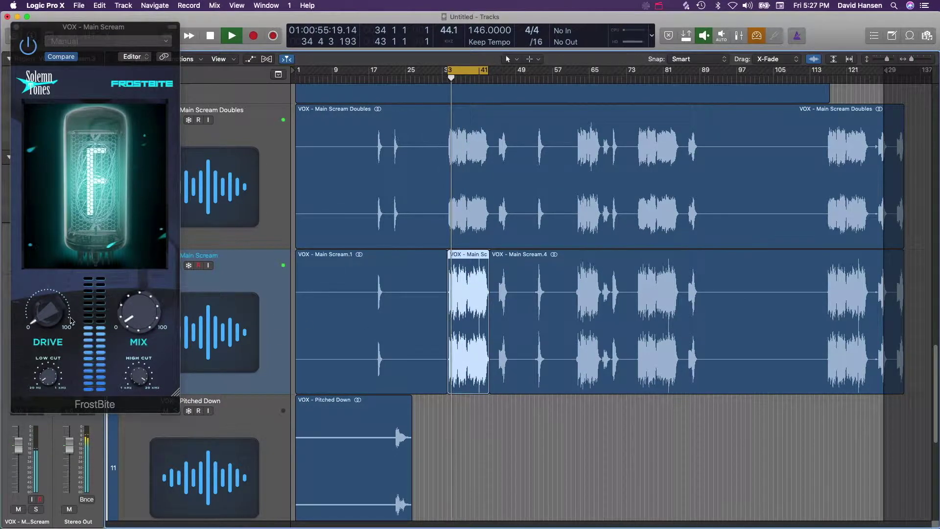
{"action": "left_click_drag", "start_coordinate": [49, 322], "coordinate": [48, 343]}
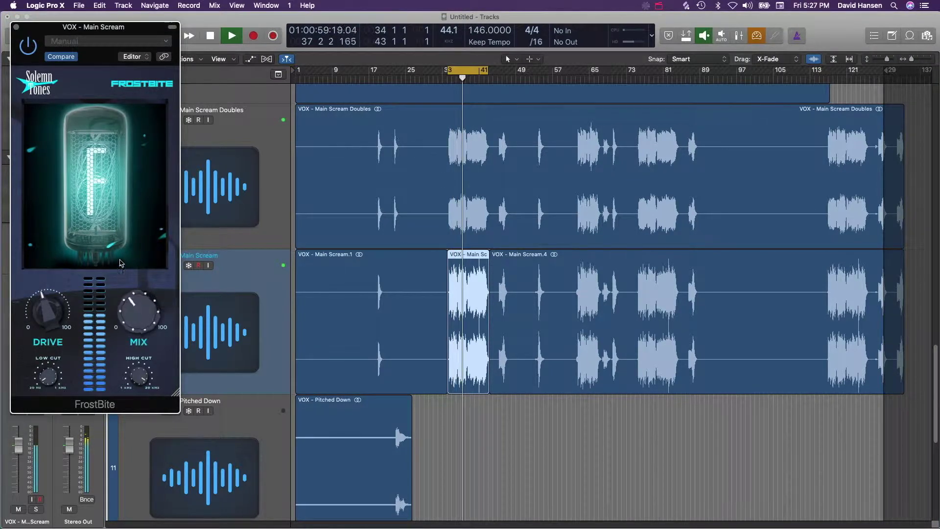
{"action": "left_click_drag", "start_coordinate": [131, 317], "coordinate": [122, 230]}
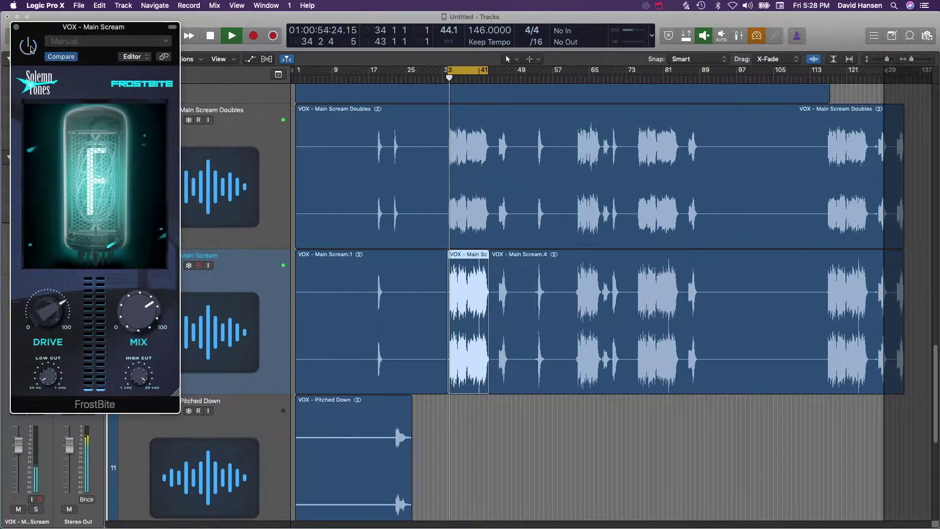
- Replay the region, set FrostBite's drive to the midpoint, then stop and close the plug-in window
{"action": "key", "text": "space"}
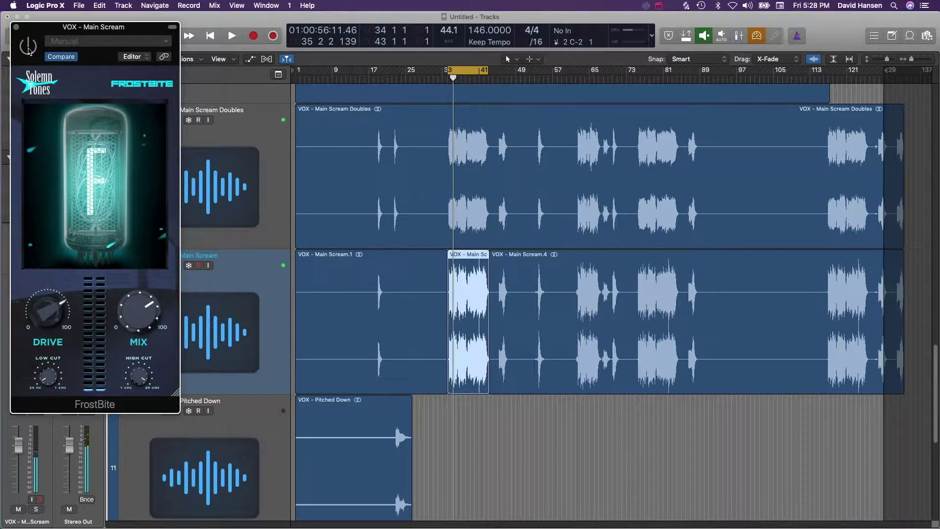
{"action": "key", "text": "space"}
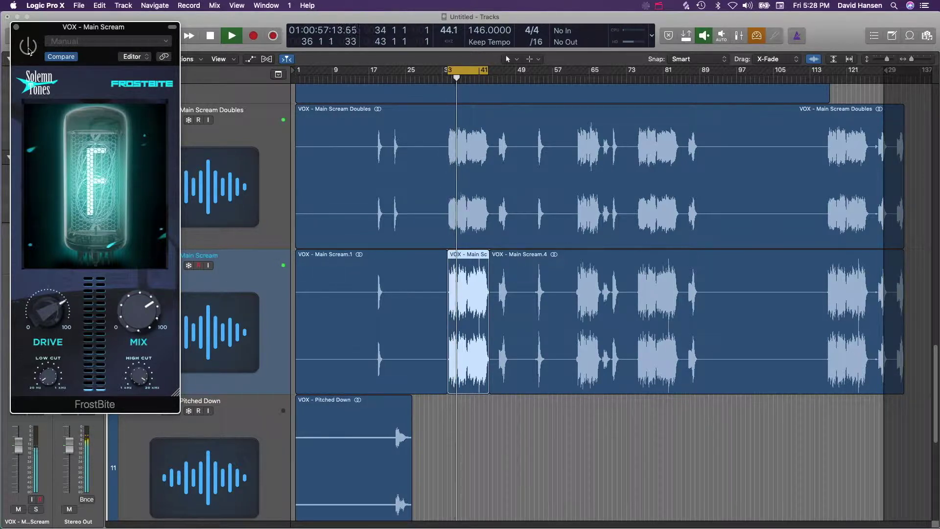
{"action": "key", "text": "space"}
{"action": "key", "text": "space"}
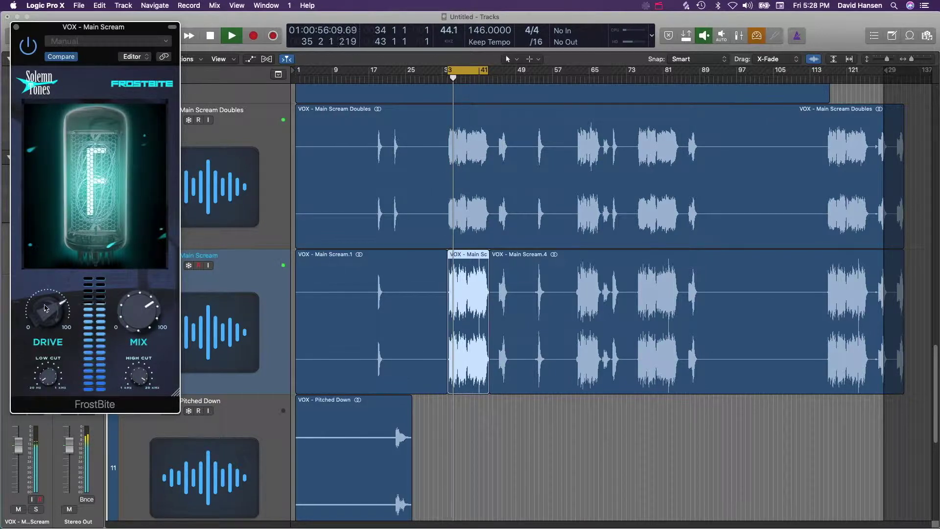
{"action": "left_click_drag", "start_coordinate": [48, 310], "coordinate": [49, 338]}
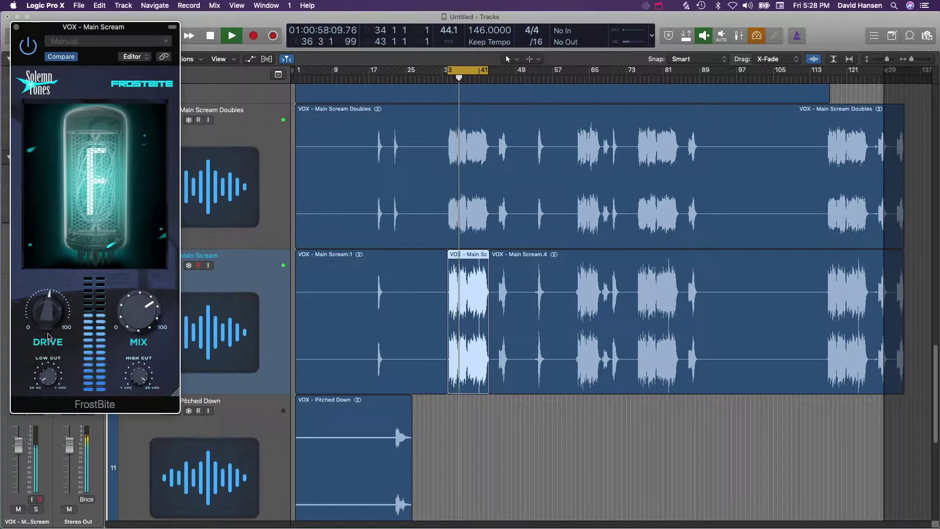
{"action": "key", "text": "space"}
{"action": "left_click", "coordinate": [17, 27]}
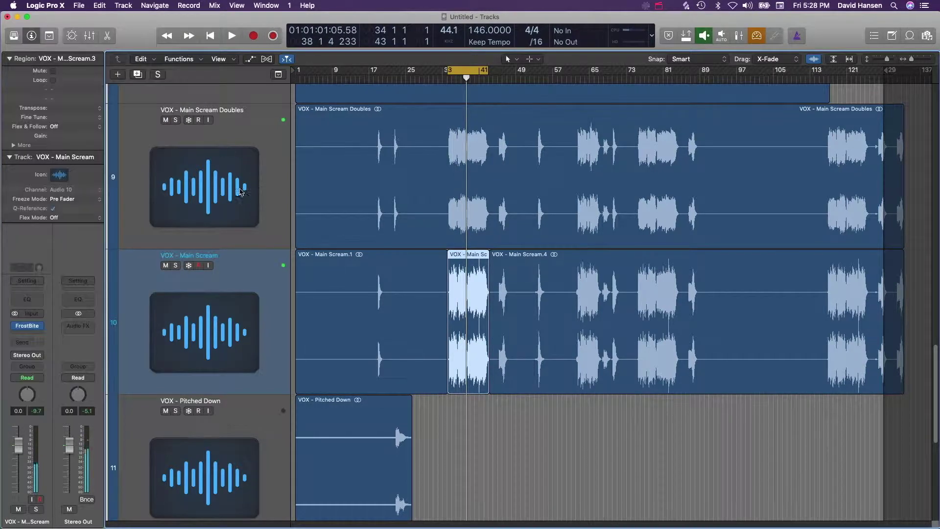
- Insert Beast in stereo, turn its Mix down low, and move its window off the track headers
{"action": "left_click", "coordinate": [43, 328]}
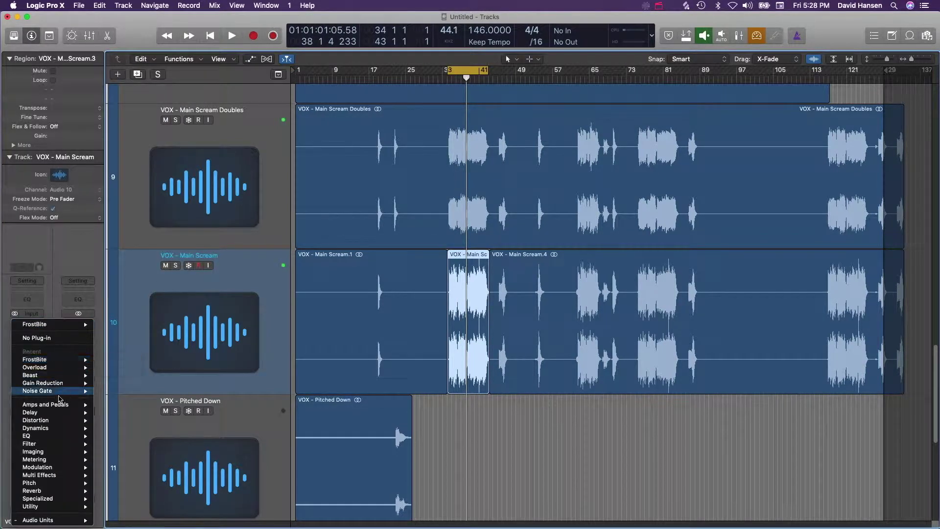
{"action": "mouse_move", "coordinate": [41, 368]}
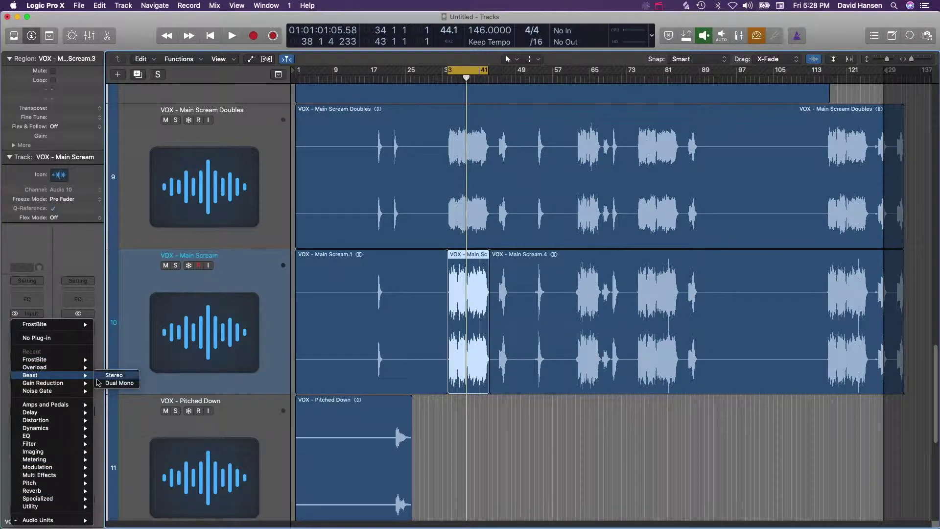
{"action": "mouse_move", "coordinate": [76, 376]}
{"action": "left_click", "coordinate": [110, 375]}
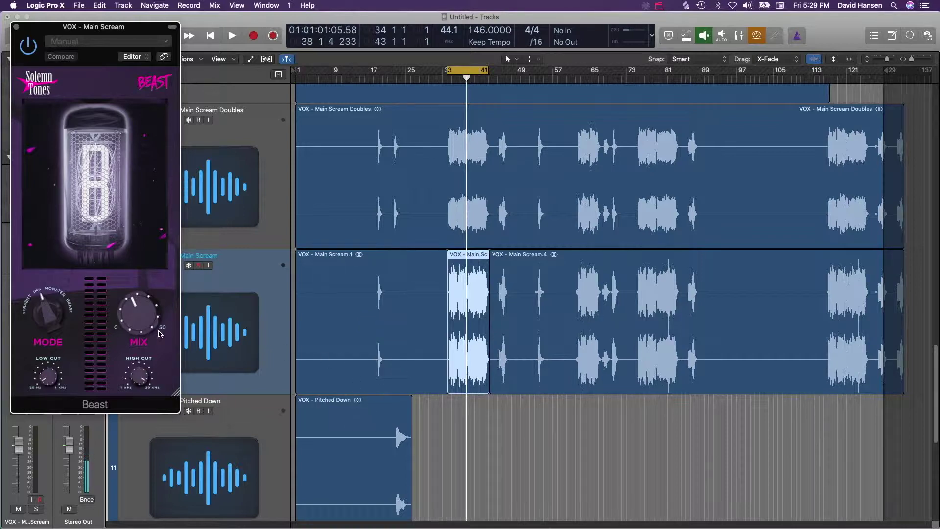
{"action": "left_click_drag", "start_coordinate": [140, 312], "coordinate": [128, 327]}
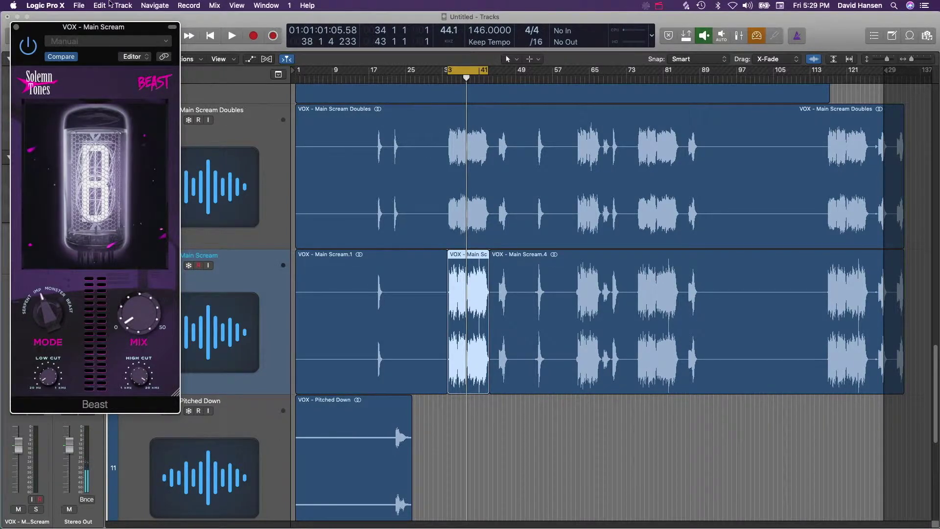
{"action": "left_click_drag", "start_coordinate": [121, 31], "coordinate": [344, 20]}
- Solo and play Main Scream while raising Beast's Mix and turning the mode toward MONSTER
{"action": "left_click", "coordinate": [176, 265]}
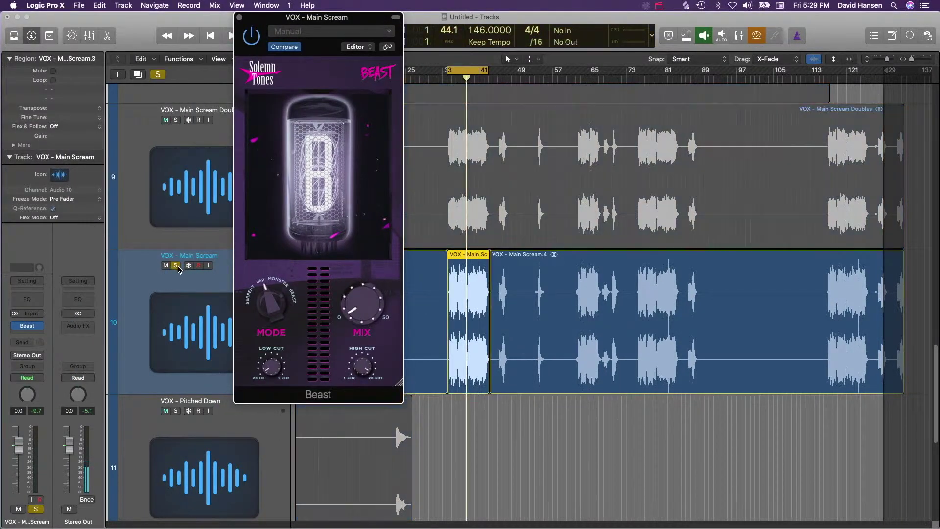
{"action": "key", "text": "space"}
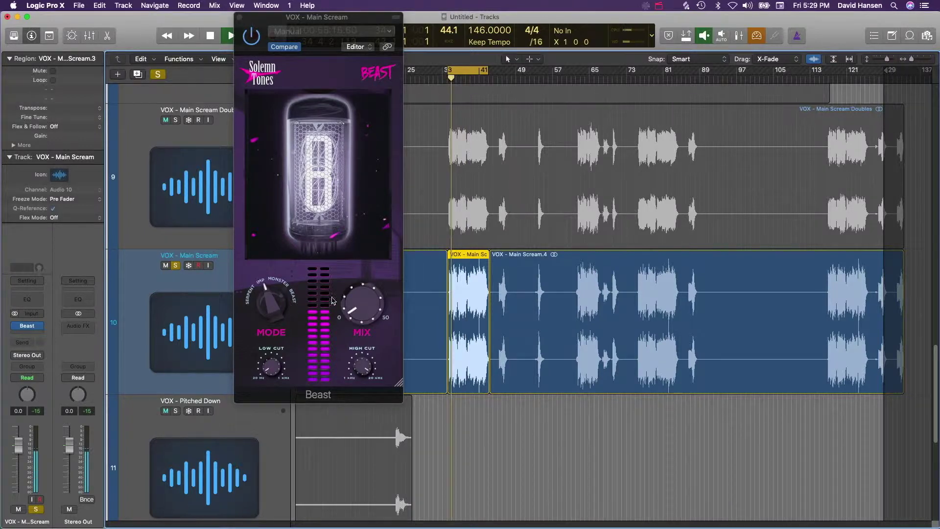
{"action": "left_click_drag", "start_coordinate": [348, 302], "coordinate": [345, 232]}
{"action": "left_click_drag", "start_coordinate": [273, 302], "coordinate": [272, 273]}
{"action": "key", "text": "space"}
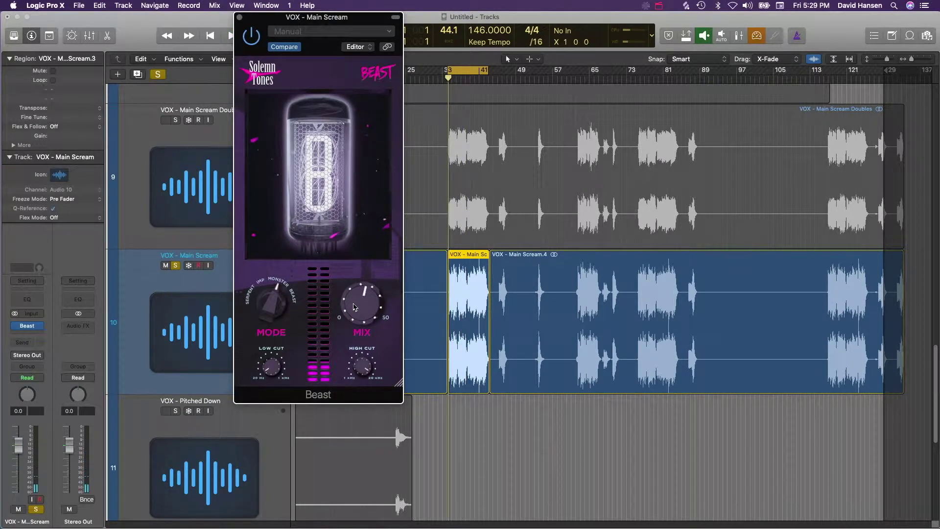
{"action": "left_click", "coordinate": [175, 266]}
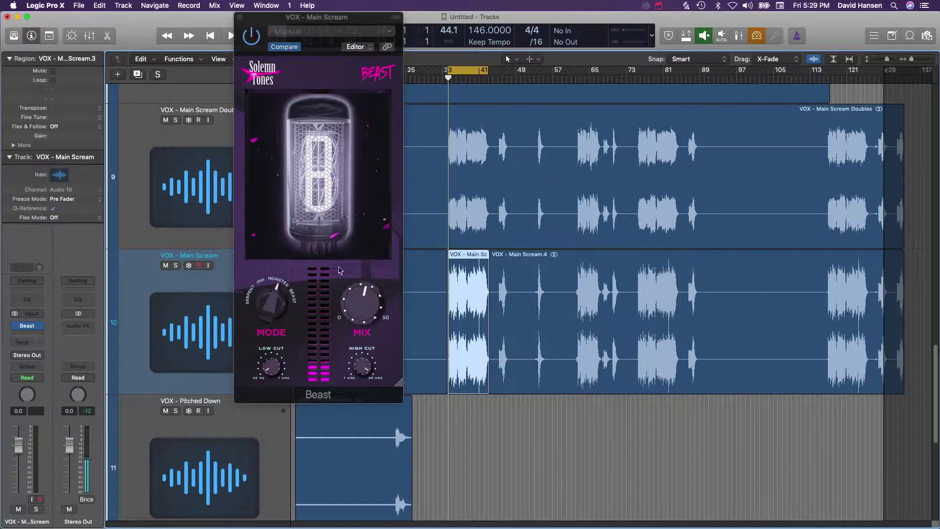
- Replay the soloed track, trying Beast's BEAST mode and then switching back to SERPENT
{"action": "left_click", "coordinate": [176, 265]}
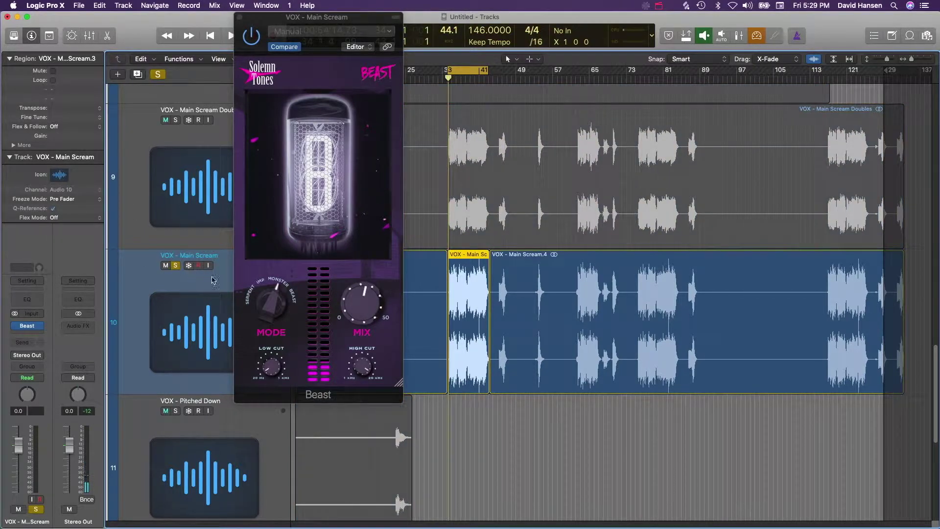
{"action": "key", "text": "space"}
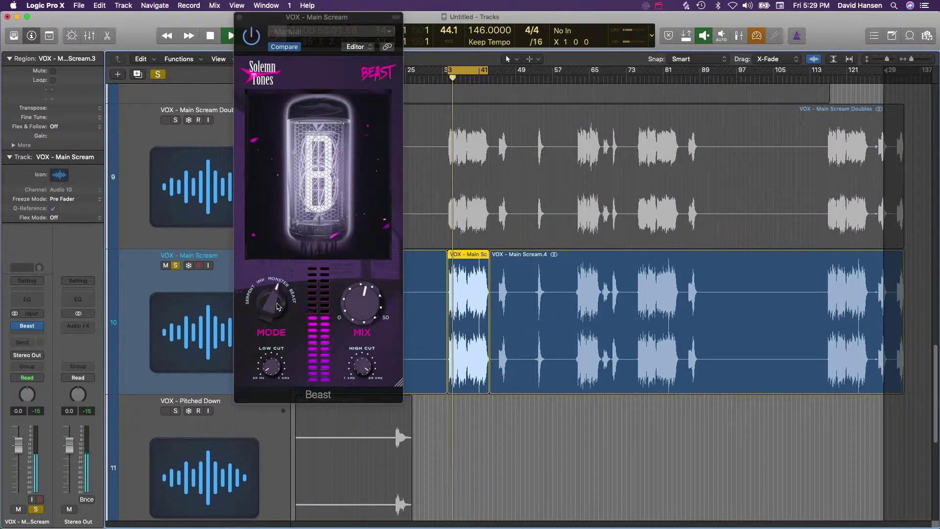
{"action": "key", "text": "space"}
{"action": "left_click", "coordinate": [276, 297]}
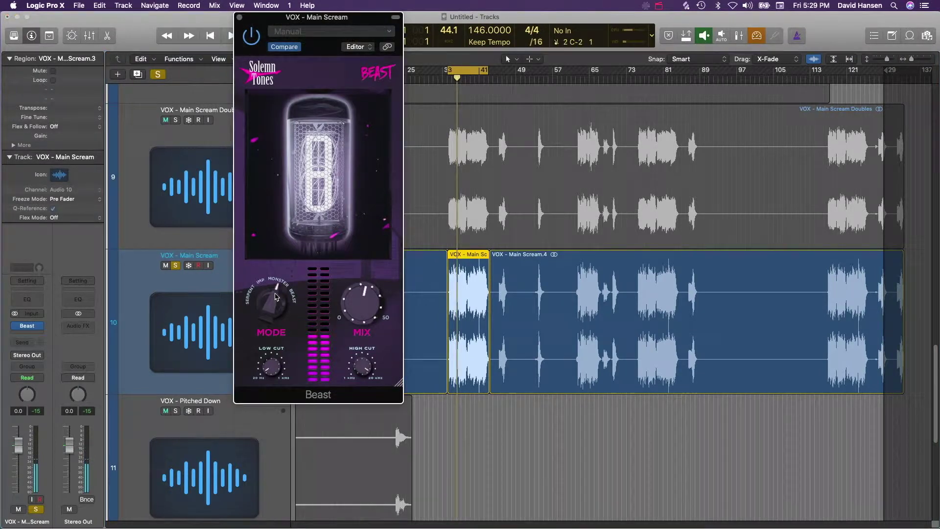
{"action": "left_click_drag", "start_coordinate": [276, 297], "coordinate": [278, 309]}
{"action": "key", "text": "space"}
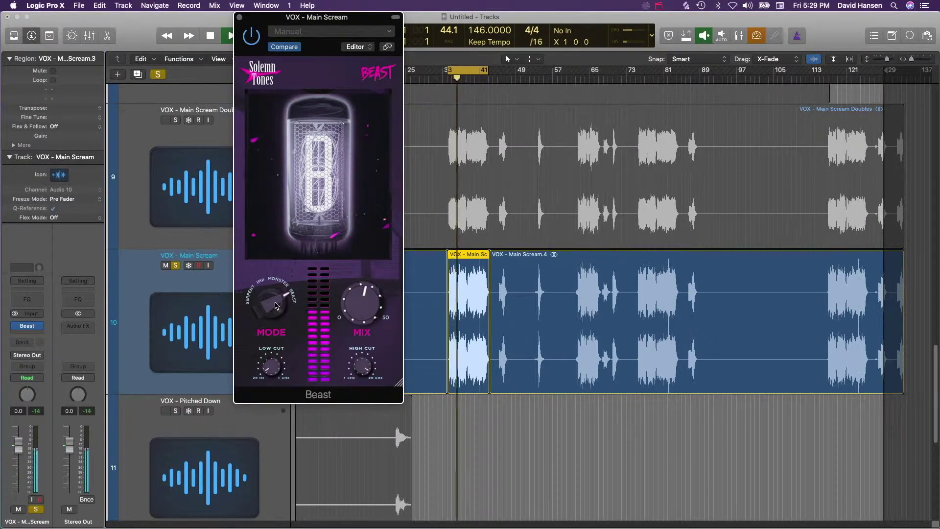
{"action": "left_click_drag", "start_coordinate": [276, 305], "coordinate": [286, 292]}
{"action": "key", "text": "space"}
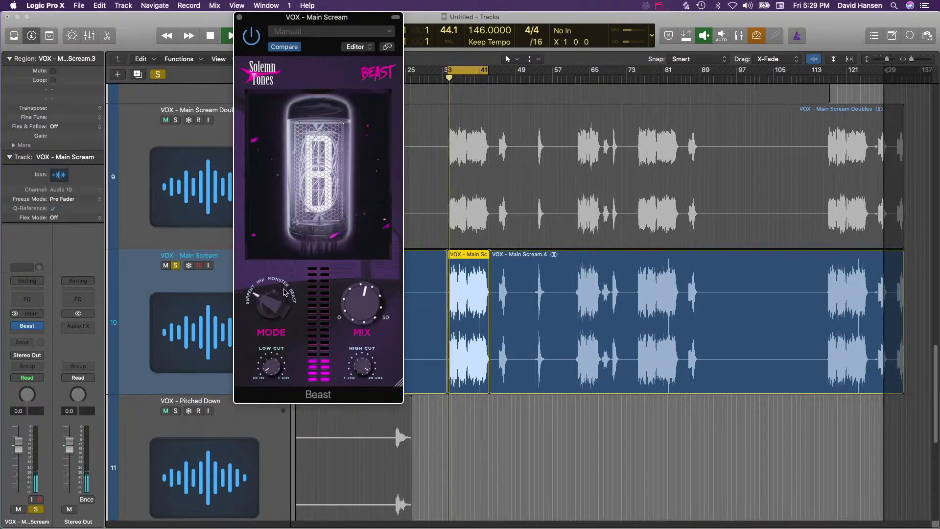
- Unsolo the Main Scream track and push Beast's Mix close to maximum
{"action": "left_click_drag", "start_coordinate": [362, 301], "coordinate": [350, 371]}
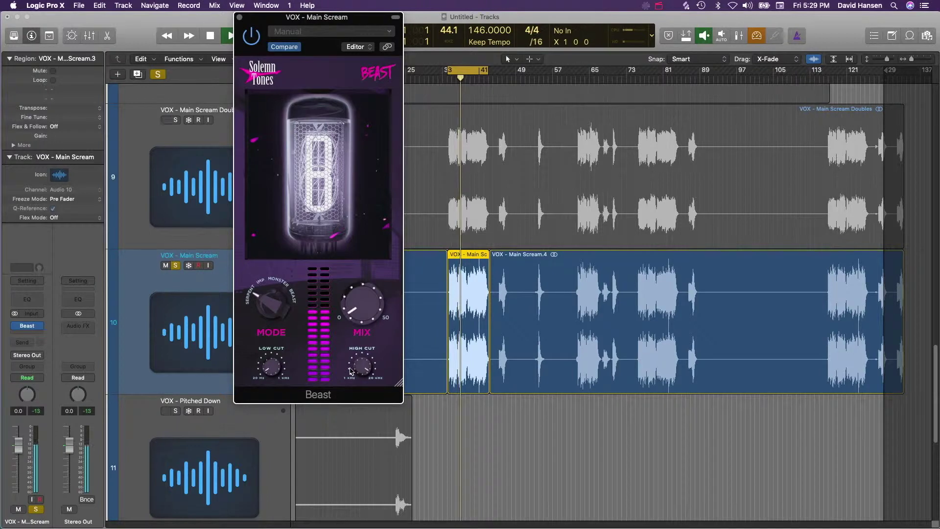
{"action": "key", "text": "s"}
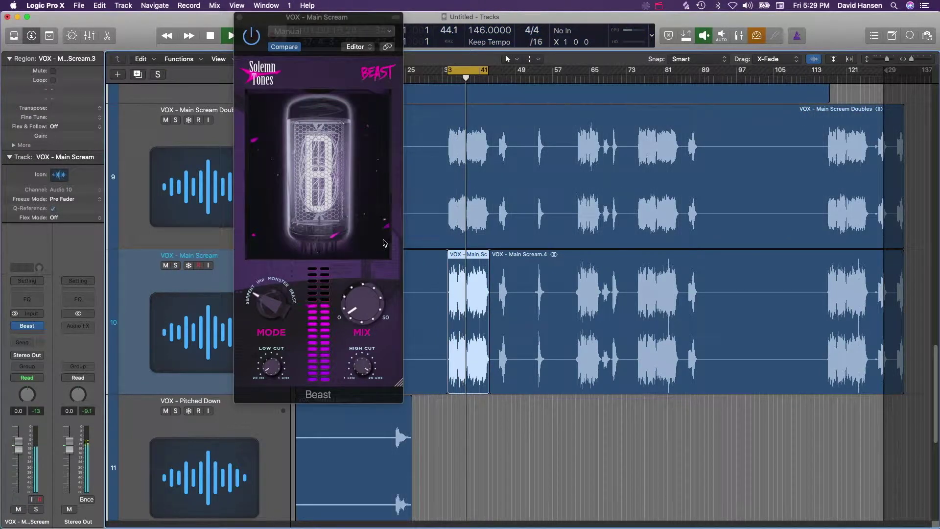
{"action": "left_click", "coordinate": [384, 243]}
{"action": "left_click_drag", "start_coordinate": [383, 324], "coordinate": [349, 255]}
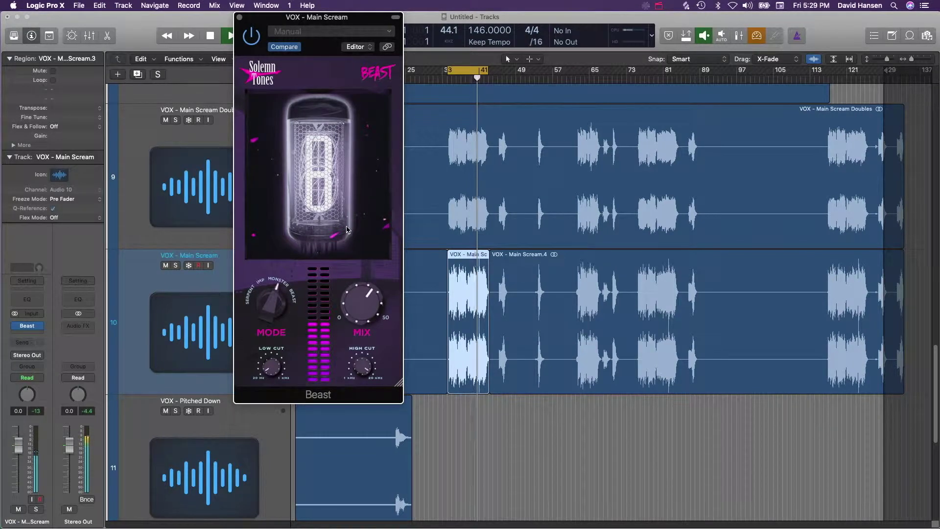
{"action": "left_click_drag", "start_coordinate": [346, 229], "coordinate": [374, 293]}
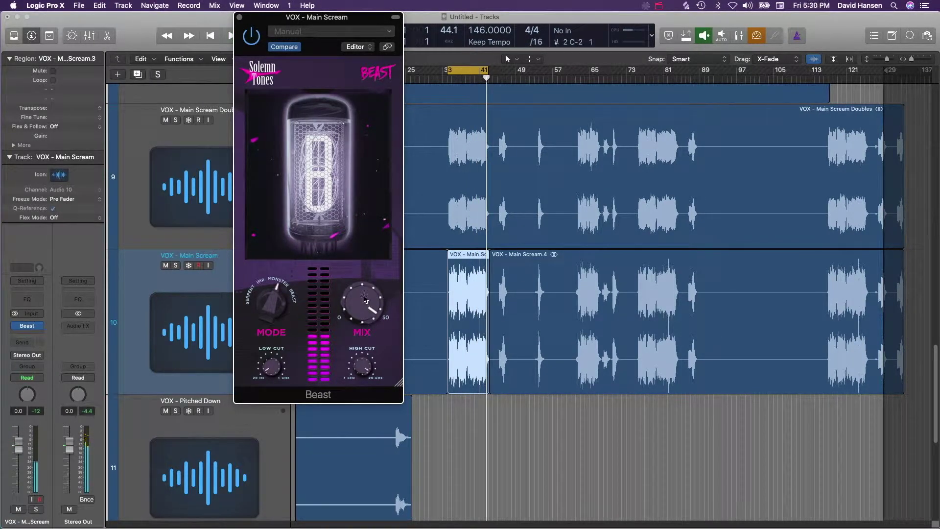
- Close the Beast window and show Overload's Stereo and Dual Mono variants in the insert's plug-in list
{"action": "left_click", "coordinate": [240, 18]}
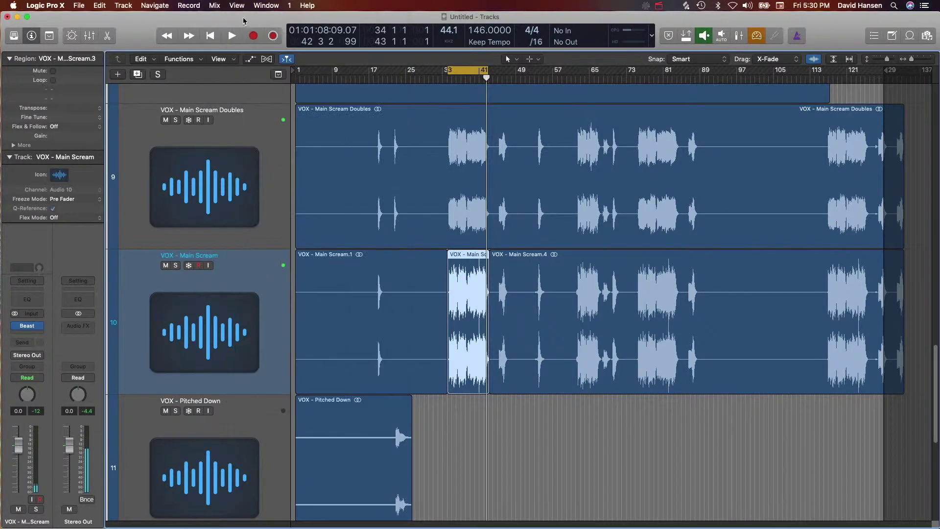
{"action": "mouse_move", "coordinate": [43, 329]}
{"action": "left_click", "coordinate": [42, 328]}
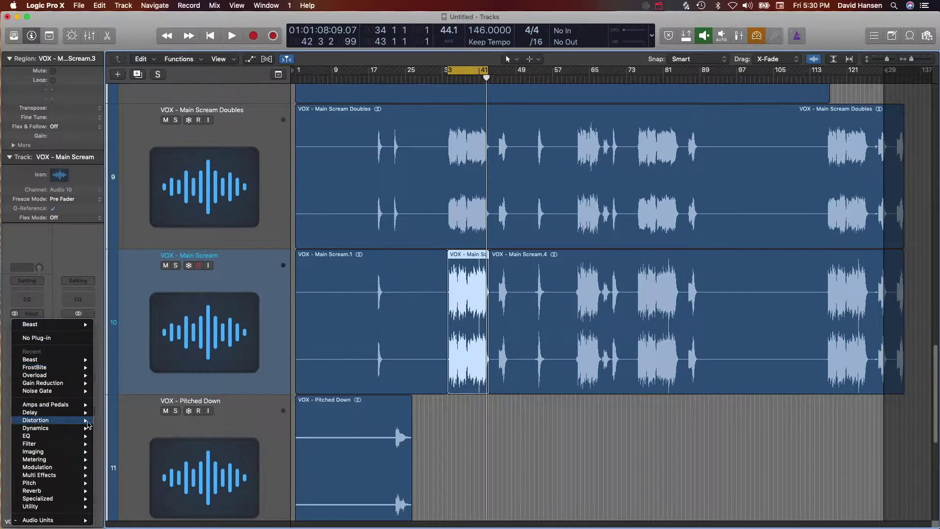
{"action": "mouse_move", "coordinate": [49, 384]}
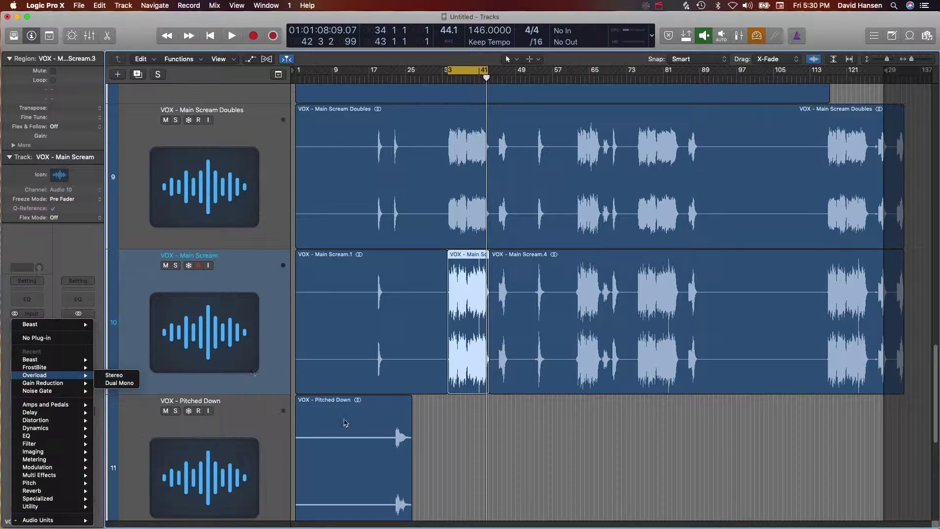
- Dismiss the list, clear the region selection, then replace Beast with Overload in stereo
{"action": "left_click", "coordinate": [457, 412]}
{"action": "left_click", "coordinate": [448, 407]}
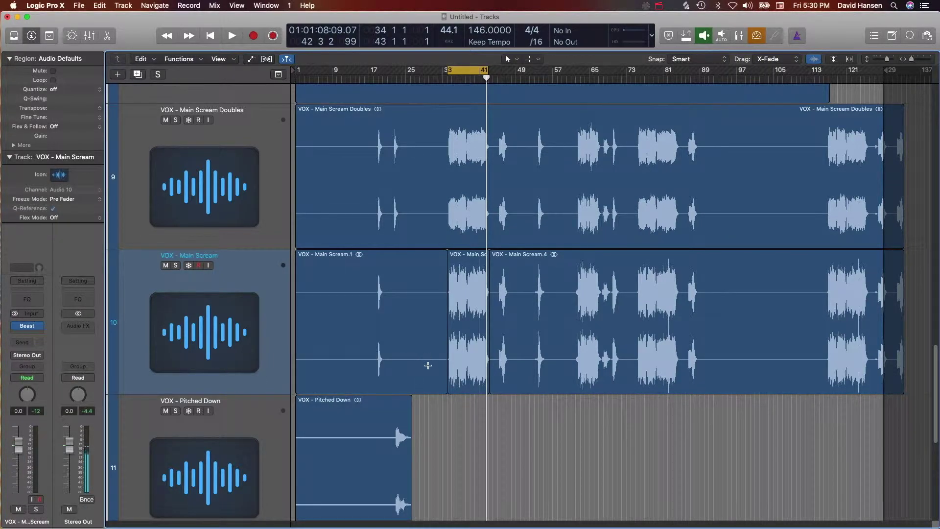
{"action": "scroll", "coordinate": [428, 365], "scroll_direction": "down", "scroll_amount": 10}
{"action": "scroll", "coordinate": [469, 364], "scroll_direction": "up", "scroll_amount": 20}
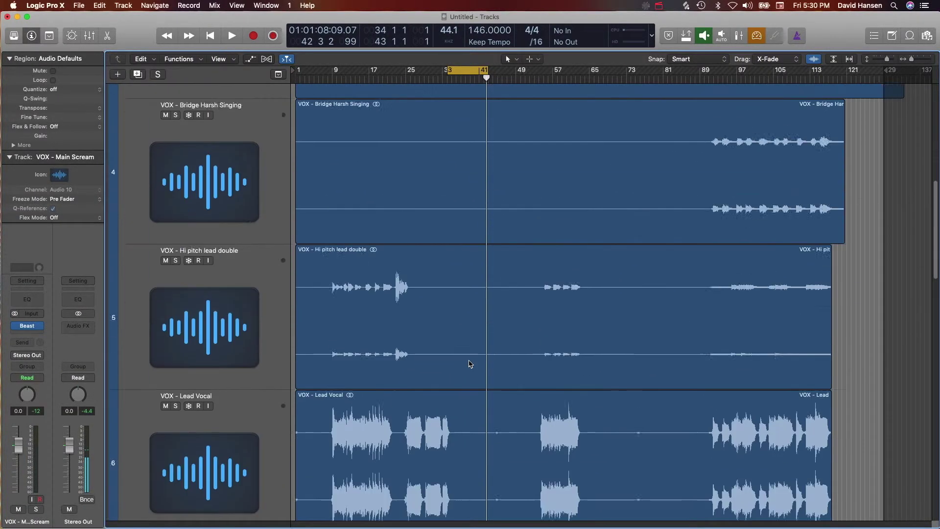
{"action": "scroll", "coordinate": [469, 363], "scroll_direction": "up", "scroll_amount": 10}
{"action": "scroll", "coordinate": [472, 362], "scroll_direction": "down", "scroll_amount": 15}
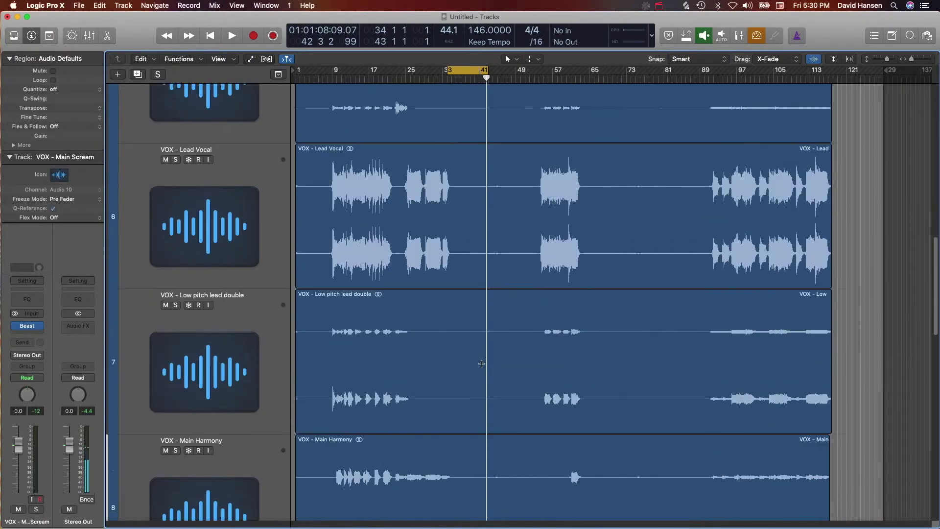
{"action": "scroll", "coordinate": [481, 364], "scroll_direction": "down", "scroll_amount": 5}
{"action": "left_click", "coordinate": [44, 326]}
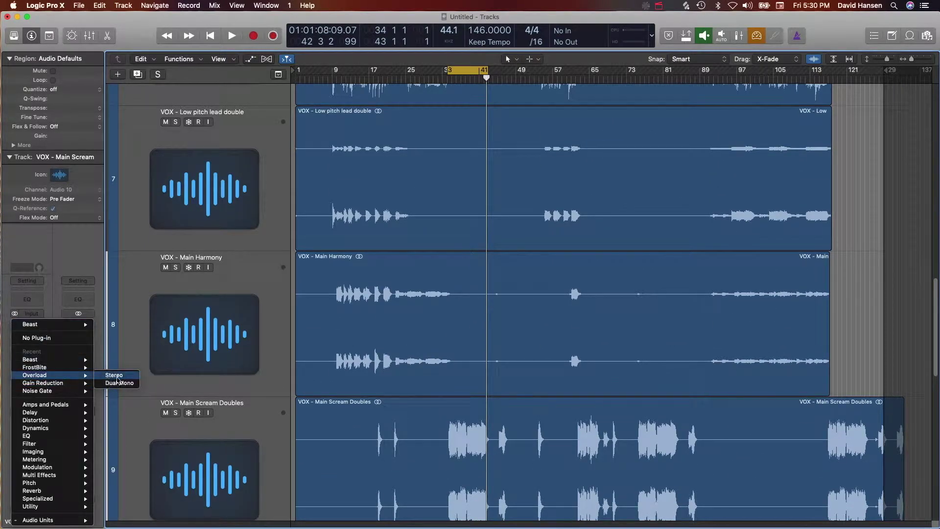
{"action": "left_click", "coordinate": [117, 375]}
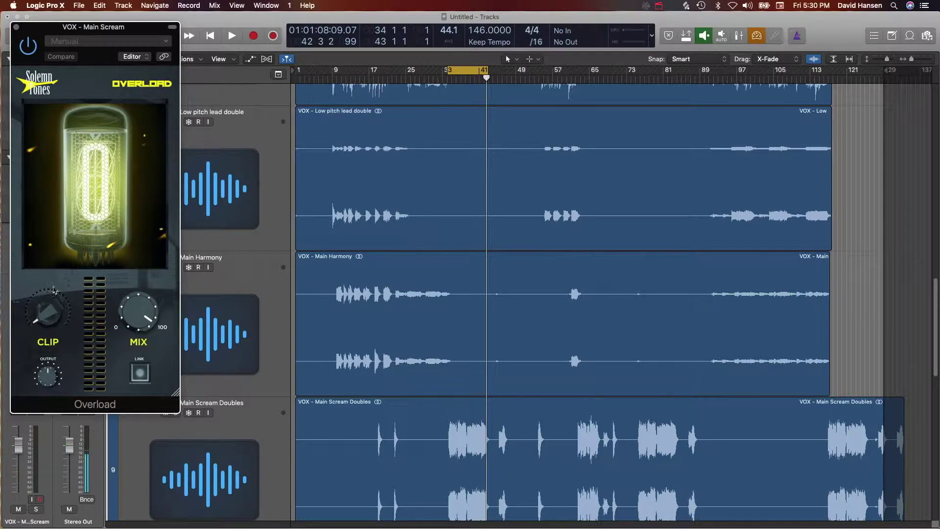
- Select the short Main Scream region and open it in the Audio Track Editor
{"action": "scroll", "coordinate": [480, 294], "scroll_direction": "down", "scroll_amount": 10}
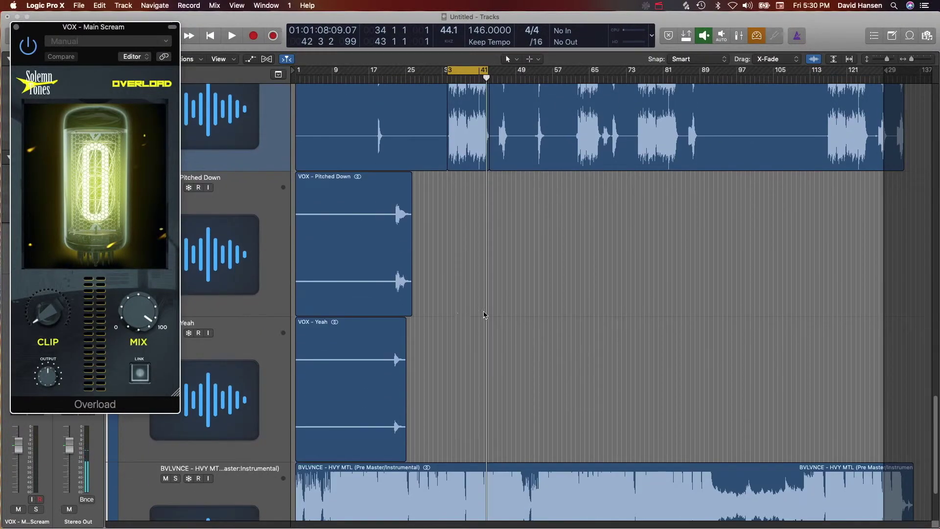
{"action": "scroll", "coordinate": [477, 289], "scroll_direction": "up", "scroll_amount": 4}
{"action": "left_click", "coordinate": [472, 264]}
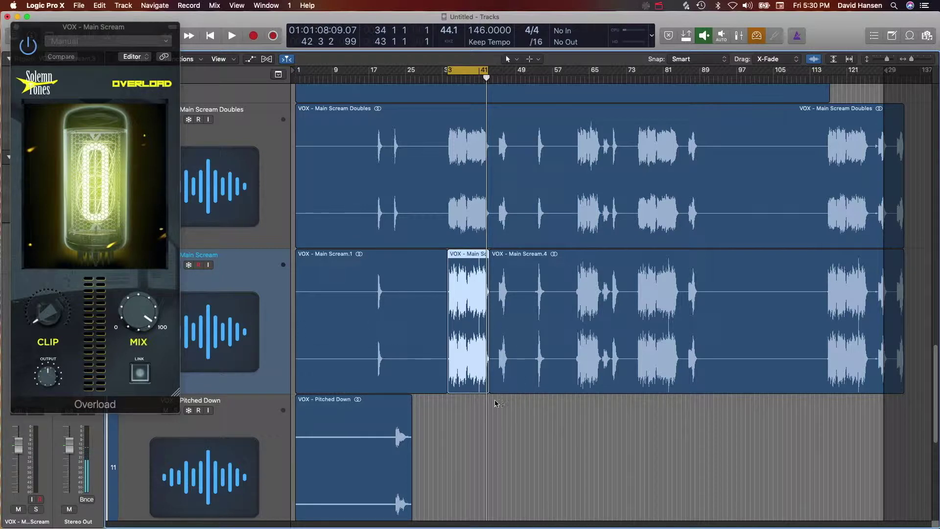
{"action": "left_click", "coordinate": [508, 293]}
{"action": "left_click", "coordinate": [465, 291]}
{"action": "double_click", "coordinate": [465, 274]}
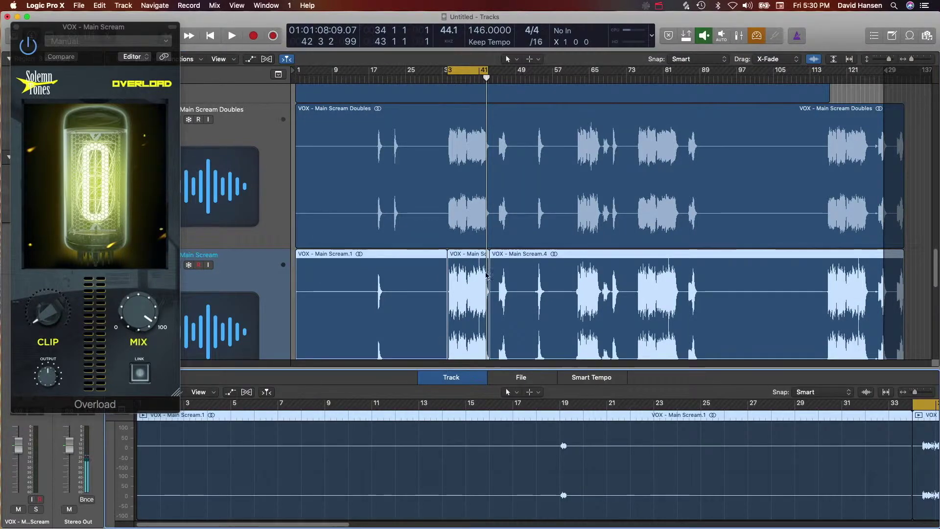
- Show VOX - Main Scream.3 in the editor, move the Overload window aside, and open Functions
{"action": "left_click", "coordinate": [531, 151]}
{"action": "scroll", "coordinate": [527, 162], "scroll_direction": "down", "scroll_amount": 3}
{"action": "left_click", "coordinate": [492, 197]}
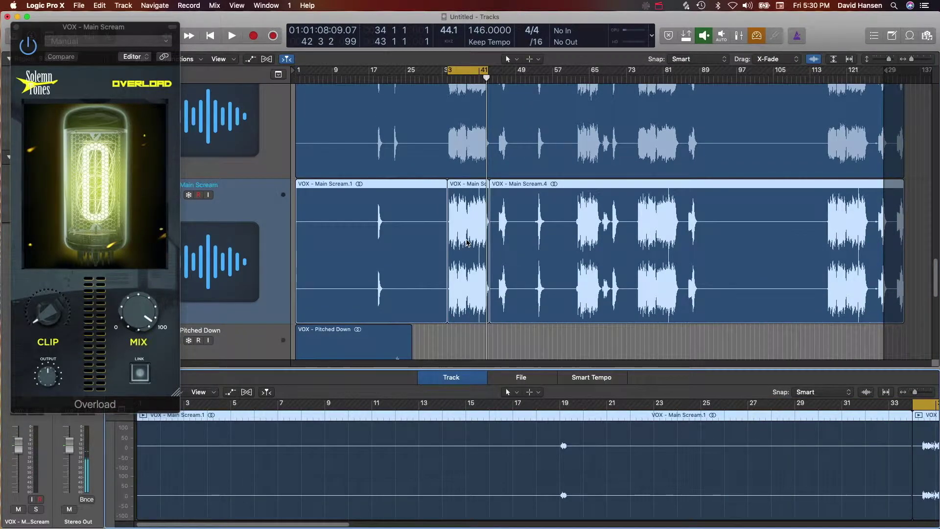
{"action": "left_click", "coordinate": [466, 220]}
{"action": "left_click", "coordinate": [466, 220]}
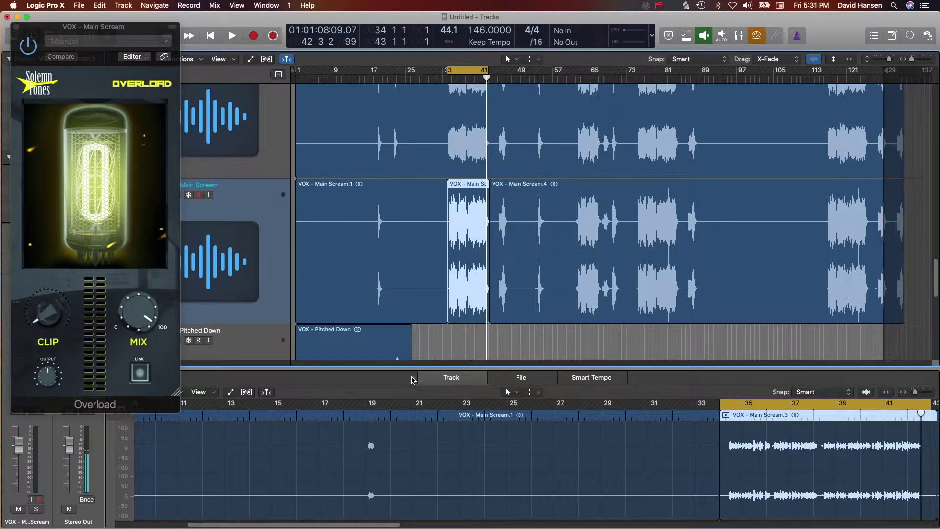
{"action": "left_click_drag", "start_coordinate": [24, 27], "coordinate": [671, 20]}
{"action": "left_click", "coordinate": [156, 394]}
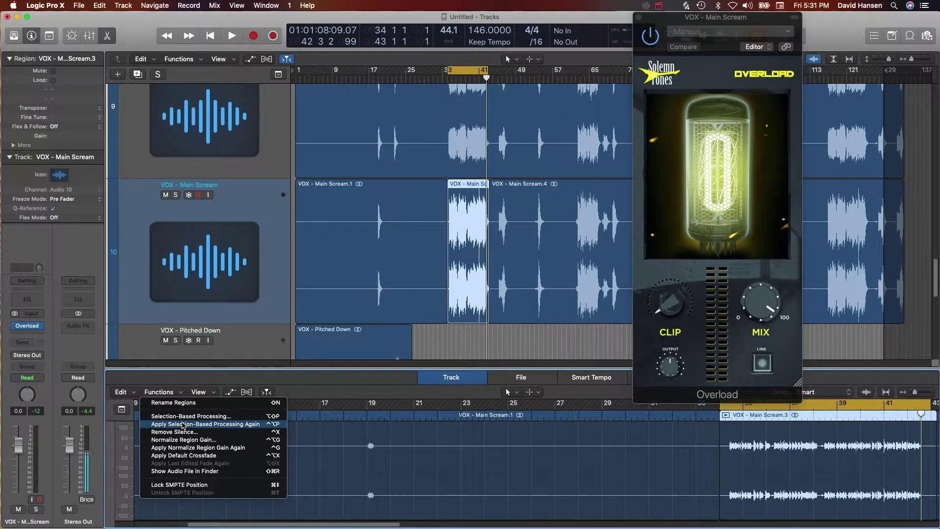
- Close the Overload window and set the track's Overload insert to No Plug-in
{"action": "left_click", "coordinate": [638, 17]}
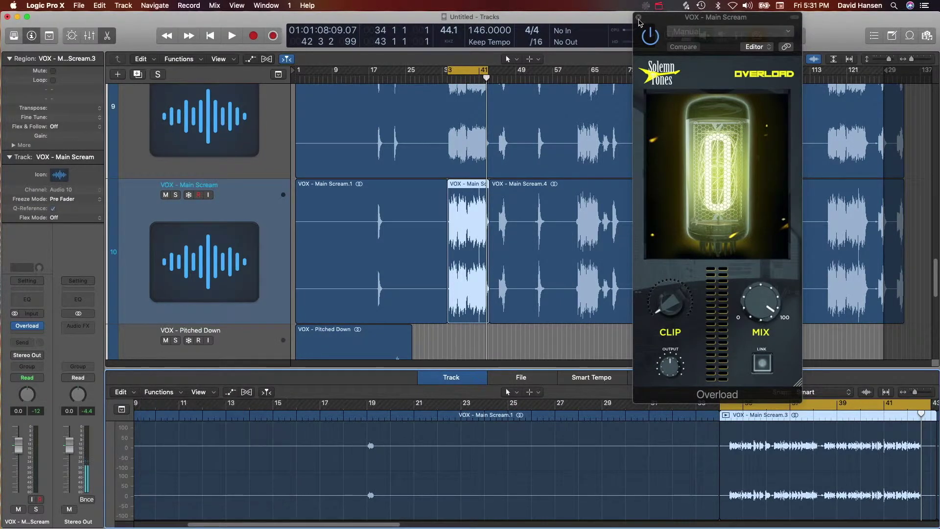
{"action": "left_click", "coordinate": [638, 17]}
{"action": "left_click", "coordinate": [42, 326]}
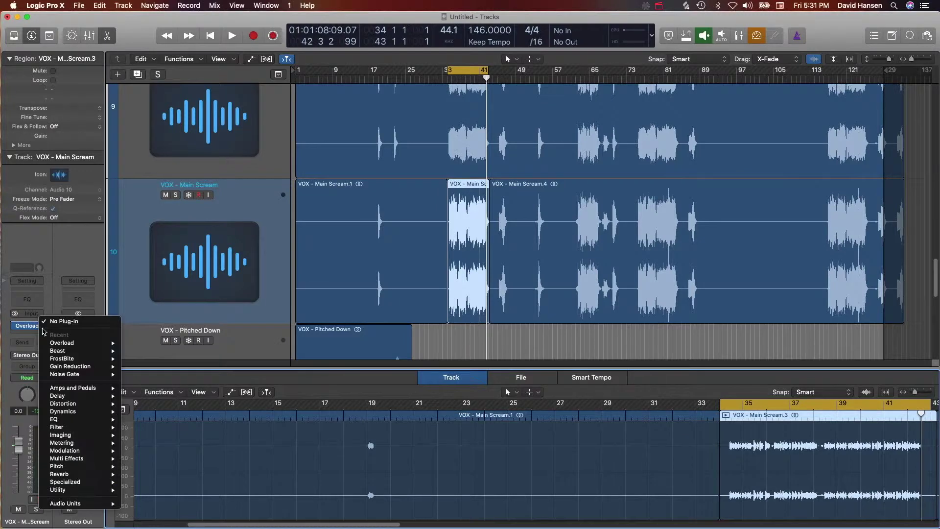
{"action": "left_click", "coordinate": [35, 324]}
{"action": "left_click", "coordinate": [43, 327]}
{"action": "left_click", "coordinate": [44, 337]}
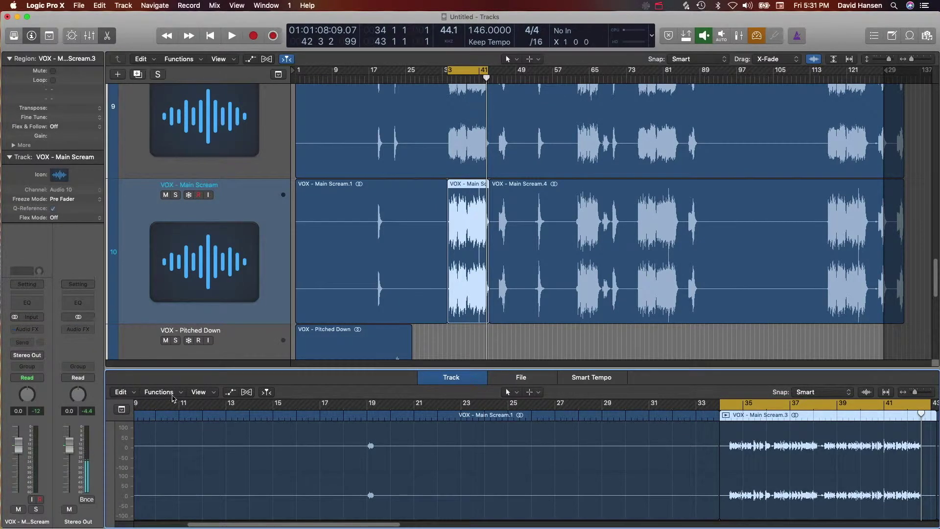
- Render Overload onto the Main Scream.3 region with Selection-Based Processing, then zoom in and play it
{"action": "left_click", "coordinate": [167, 393]}
{"action": "left_click", "coordinate": [189, 417]}
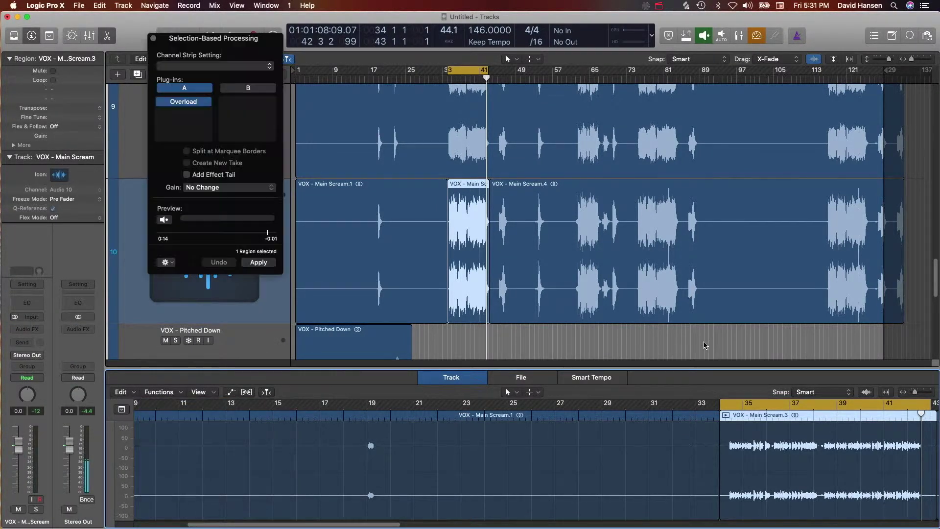
{"action": "mouse_move", "coordinate": [187, 107]}
{"action": "left_click", "coordinate": [188, 104]}
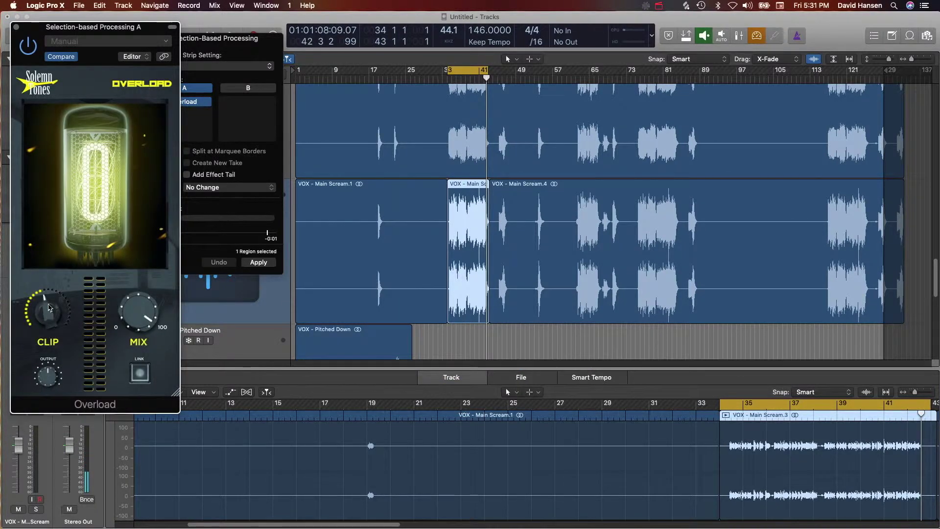
{"action": "left_click", "coordinate": [258, 262]}
{"action": "key", "text": "z"}
{"action": "key", "text": "shift+space"}
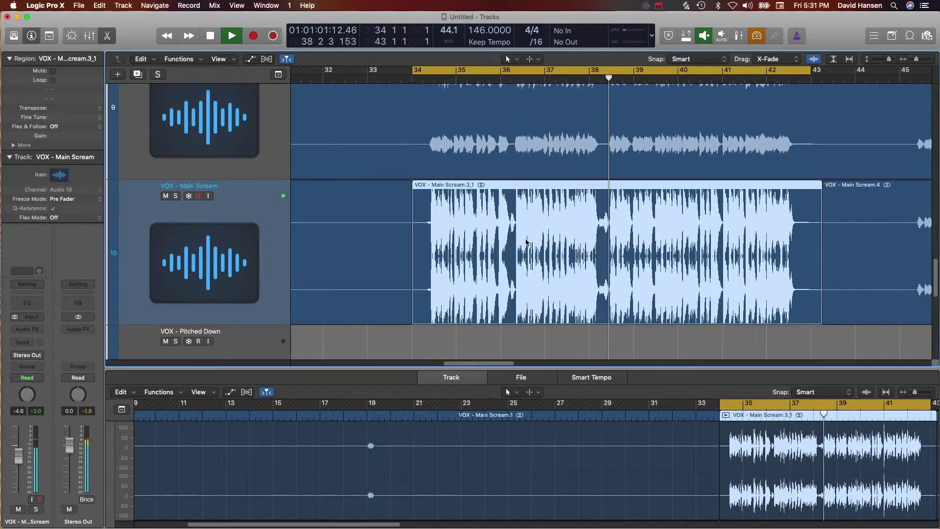
- Stop playback, undo the Overload render, and browse an empty Audio FX slot to Audio Units > Solemn Tones
{"action": "key", "text": "space"}
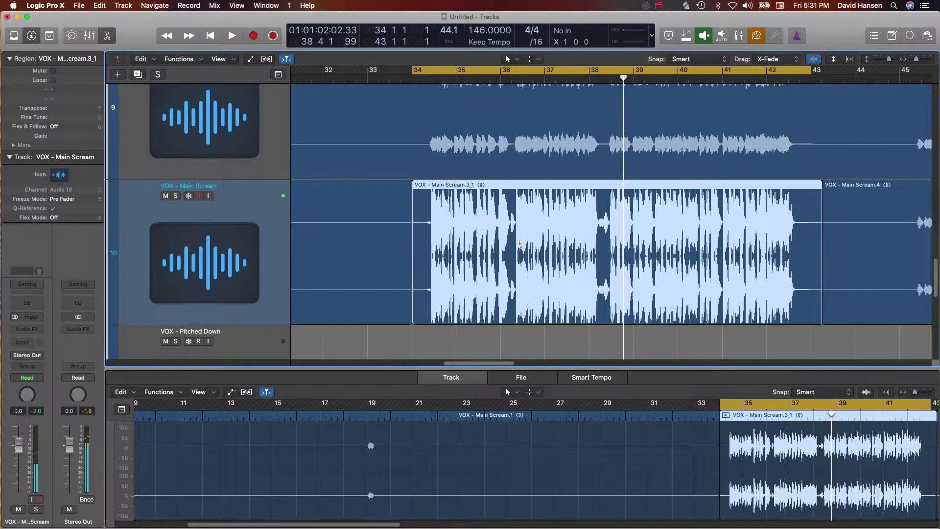
{"action": "key", "text": "super+z"}
{"action": "key", "text": "super+z"}
{"action": "key", "text": "super+z"}
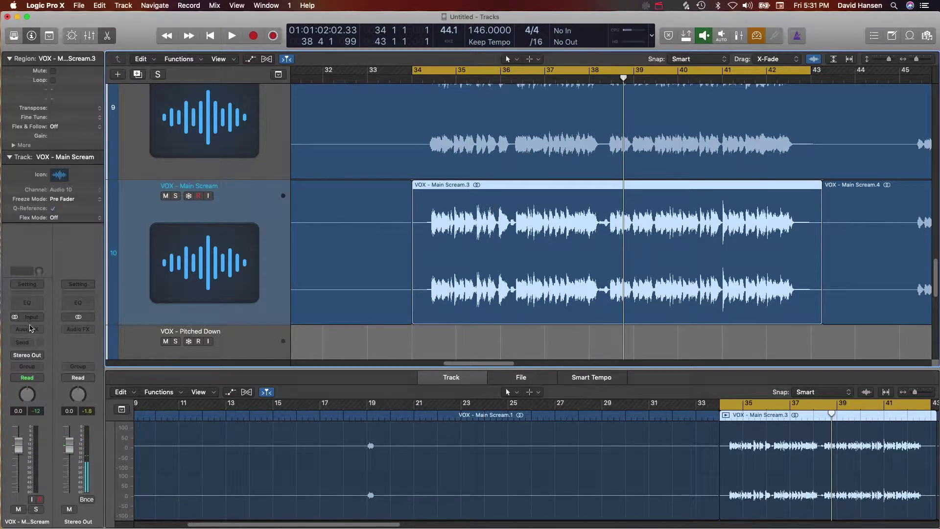
{"action": "left_click", "coordinate": [30, 328]}
{"action": "left_click", "coordinate": [127, 346]}
{"action": "left_click", "coordinate": [25, 329]}
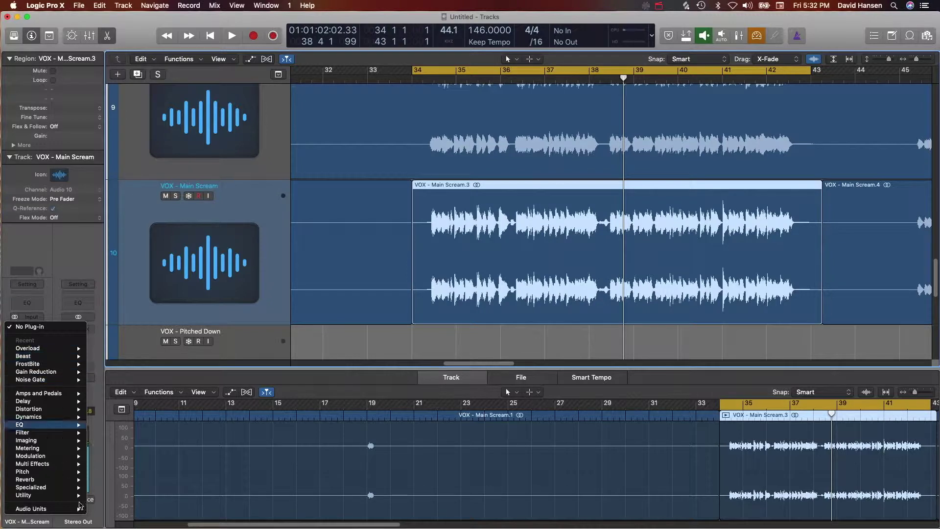
{"action": "mouse_move", "coordinate": [31, 508]}
{"action": "mouse_move", "coordinate": [126, 496]}
{"action": "mouse_move", "coordinate": [140, 403]}
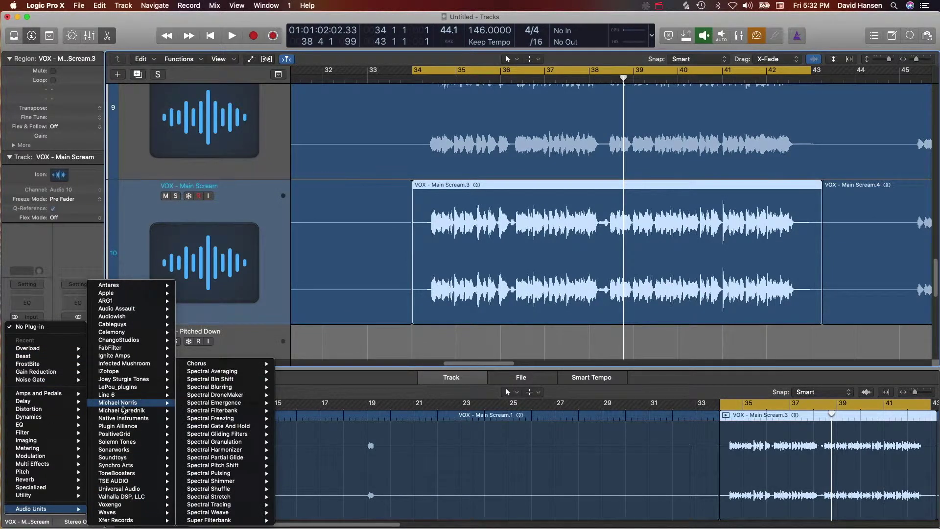
{"action": "mouse_move", "coordinate": [130, 442]}
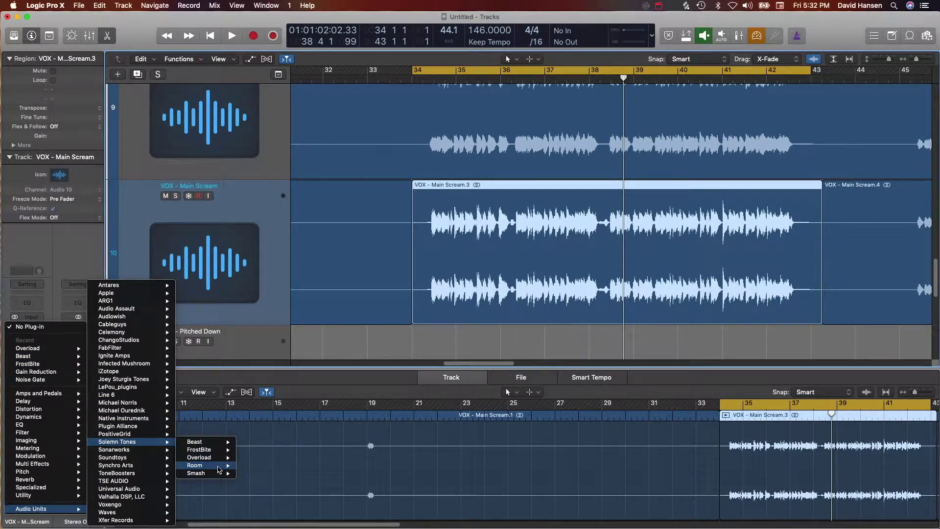
- Insert Solemn Tones Smash, set its Smash amount to about halfway, lower input slightly, and raise gain
{"action": "left_click", "coordinate": [618, 435]}
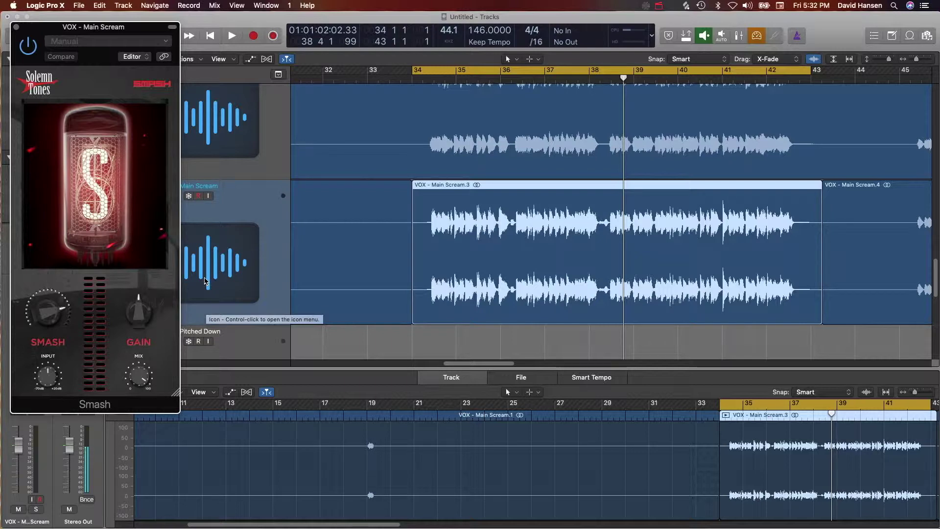
{"action": "left_click_drag", "start_coordinate": [25, 316], "coordinate": [26, 337]}
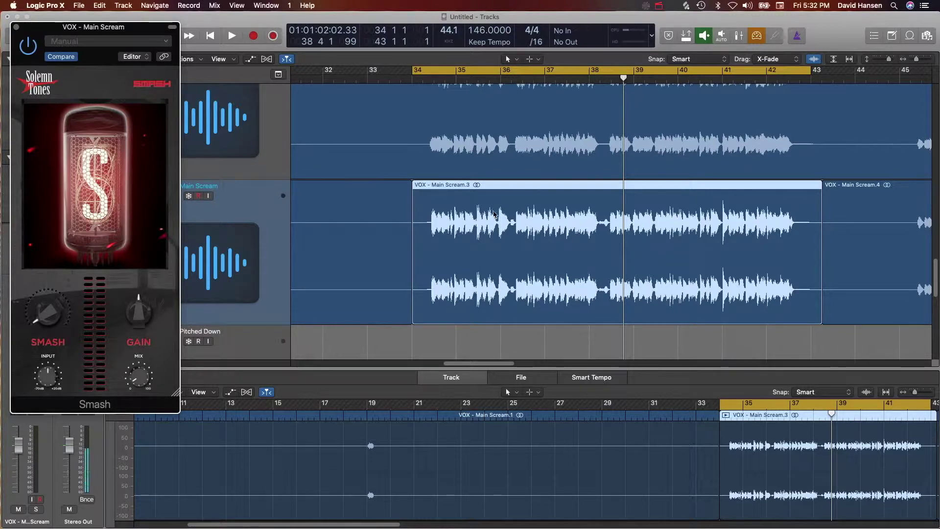
{"action": "left_click", "coordinate": [505, 391]}
{"action": "left_click", "coordinate": [48, 376]}
{"action": "left_click_drag", "start_coordinate": [47, 375], "coordinate": [45, 374]}
{"action": "left_click_drag", "start_coordinate": [53, 323], "coordinate": [40, 243]}
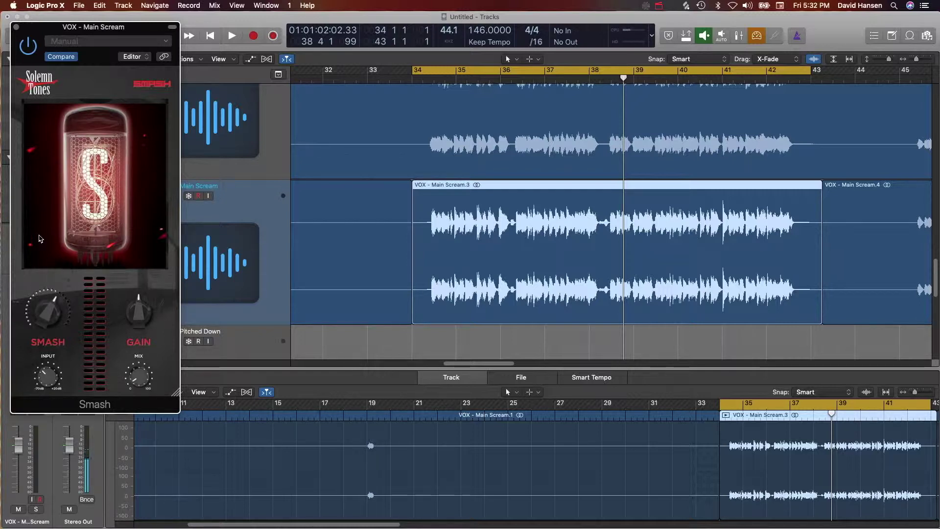
{"action": "left_click_drag", "start_coordinate": [40, 238], "coordinate": [42, 252]}
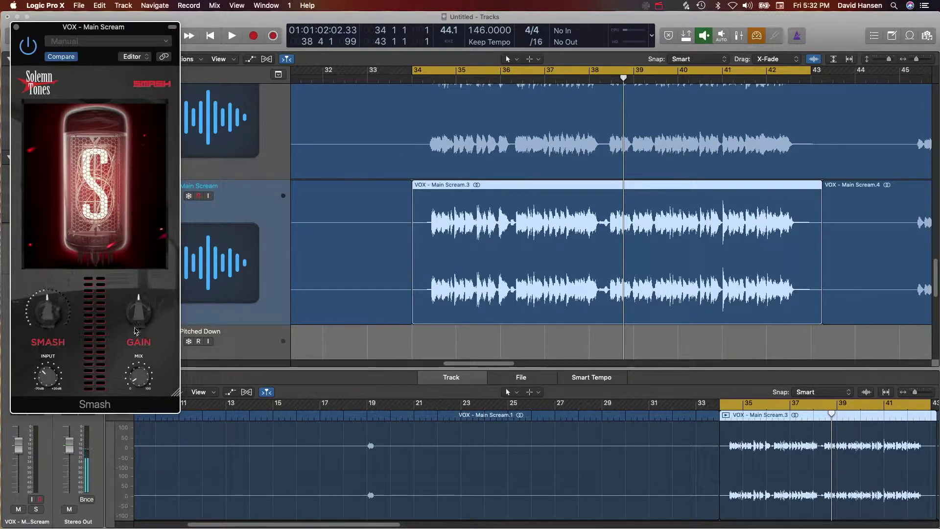
{"action": "mouse_move", "coordinate": [138, 327]}
{"action": "left_mouse_down"}
{"action": "mouse_move", "coordinate": [140, 316]}
{"action": "mouse_move", "coordinate": [140, 328]}
{"action": "left_mouse_up"}
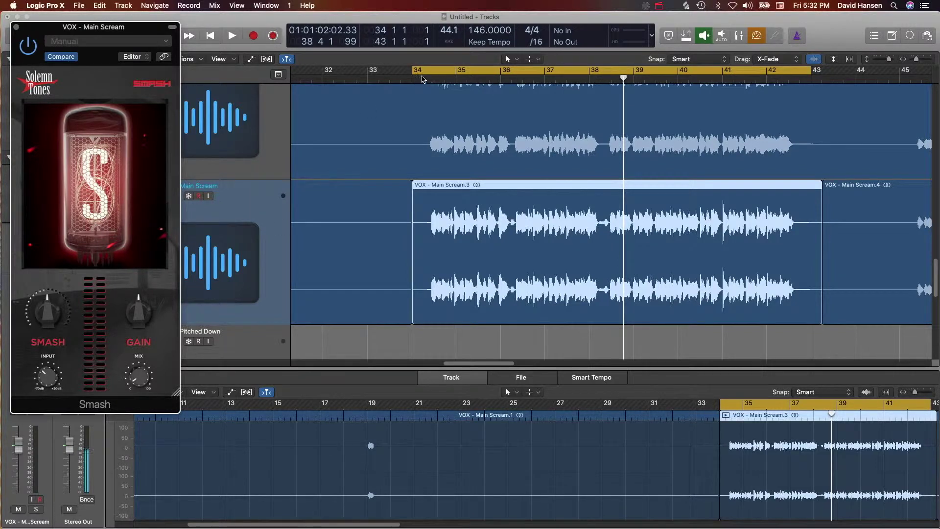
- Add a marker at bar 34, select the Main Scream Doubles region, and bring Smash forward
{"action": "left_click", "coordinate": [423, 78]}
{"action": "key", "text": "alt+apostrophe"}
{"action": "left_click", "coordinate": [419, 95]}
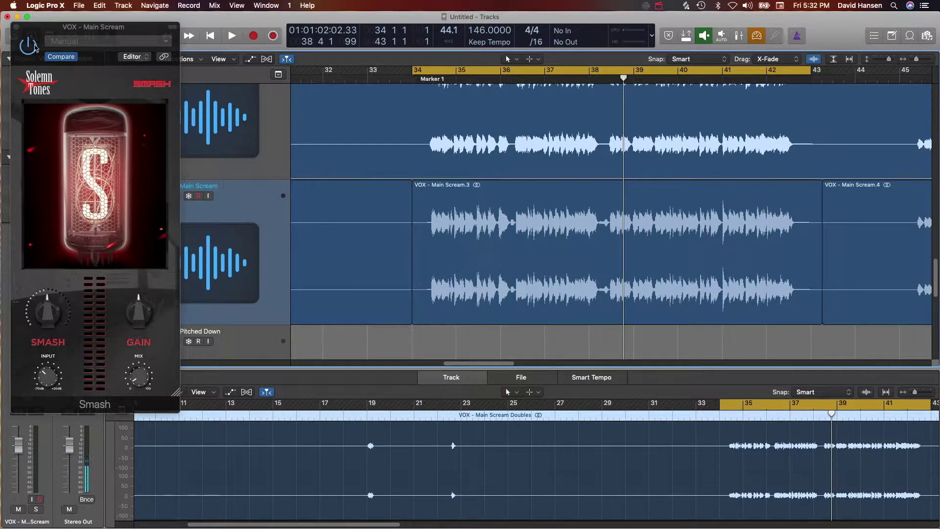
{"action": "left_click", "coordinate": [141, 373]}
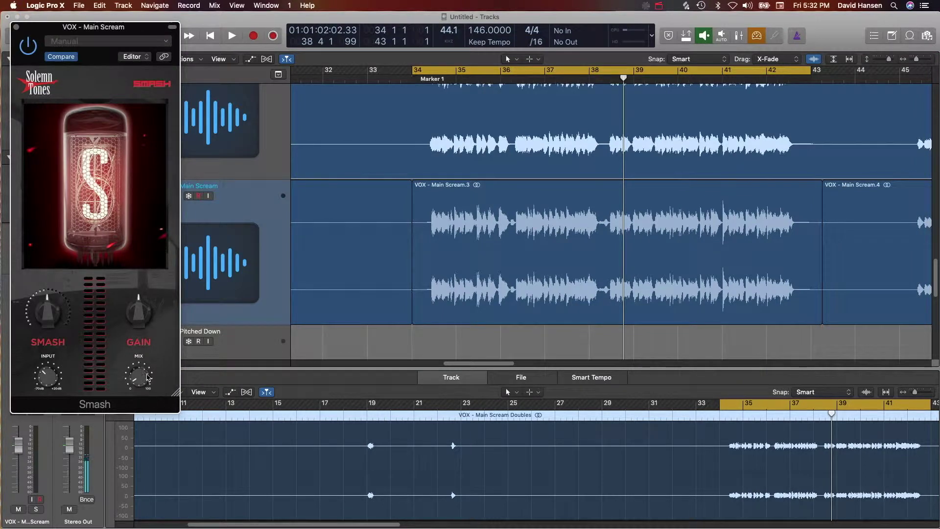
{"action": "key", "text": "shift+space"}
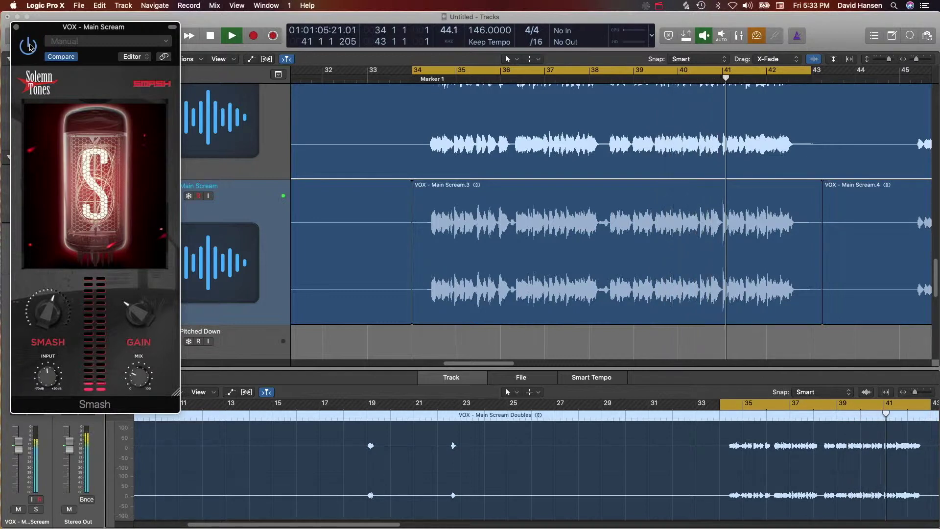
{"action": "key", "text": "space"}
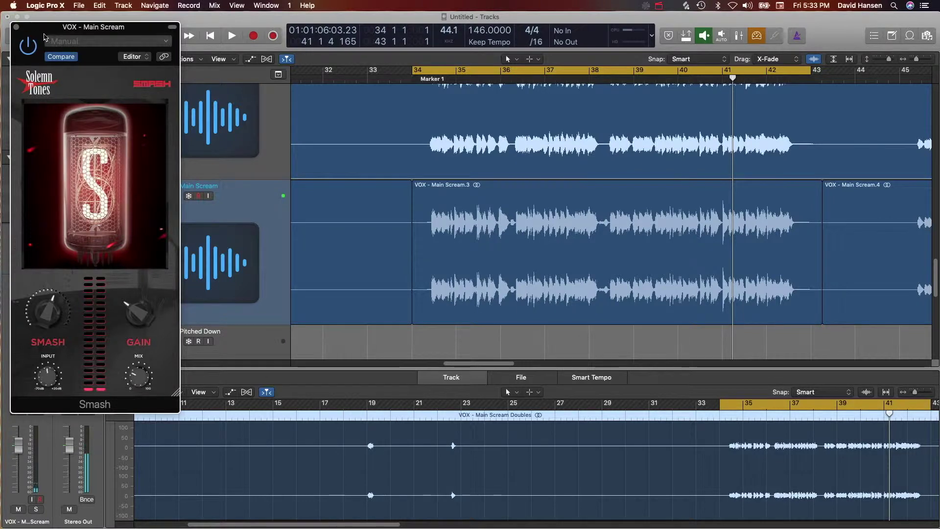
- Close the Smash window and open the Solemn Tones Room window on VOX - Lead Vocal
{"action": "left_click", "coordinate": [16, 27]}
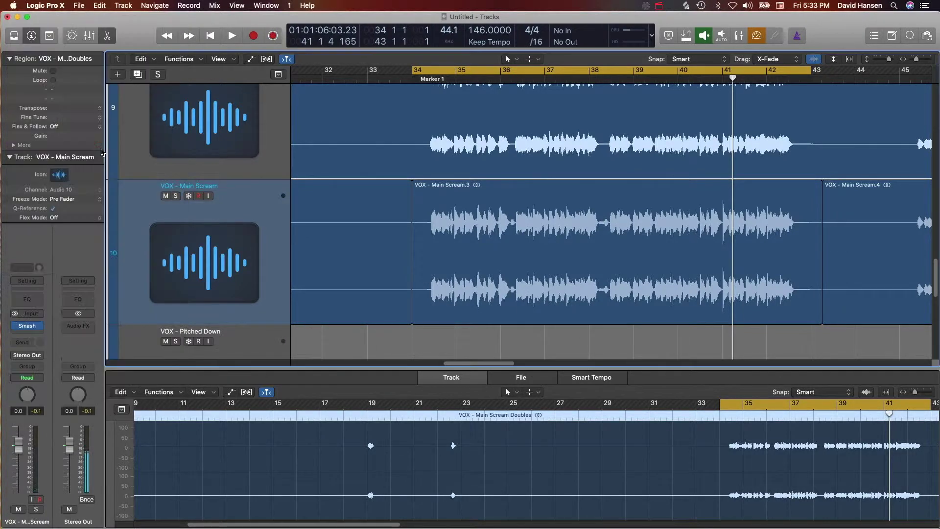
{"action": "left_click", "coordinate": [40, 328]}
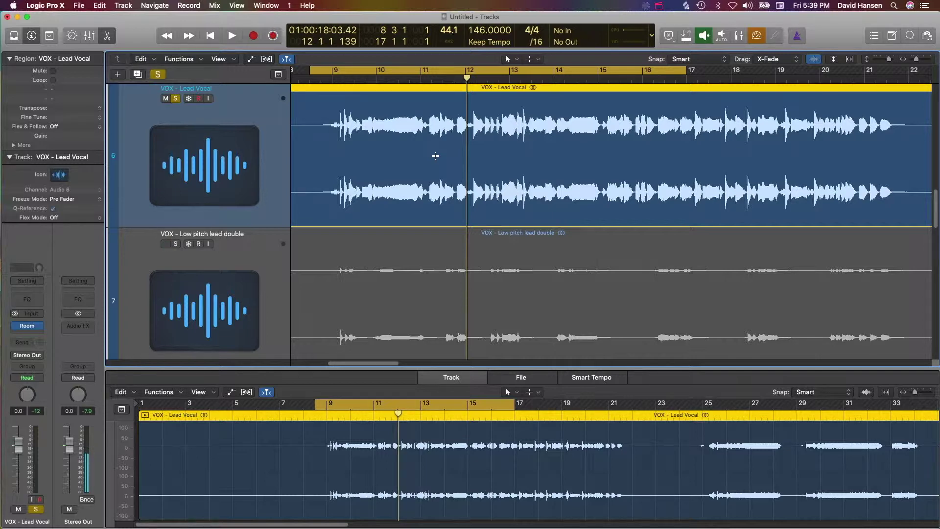
{"action": "left_click", "coordinate": [29, 327]}
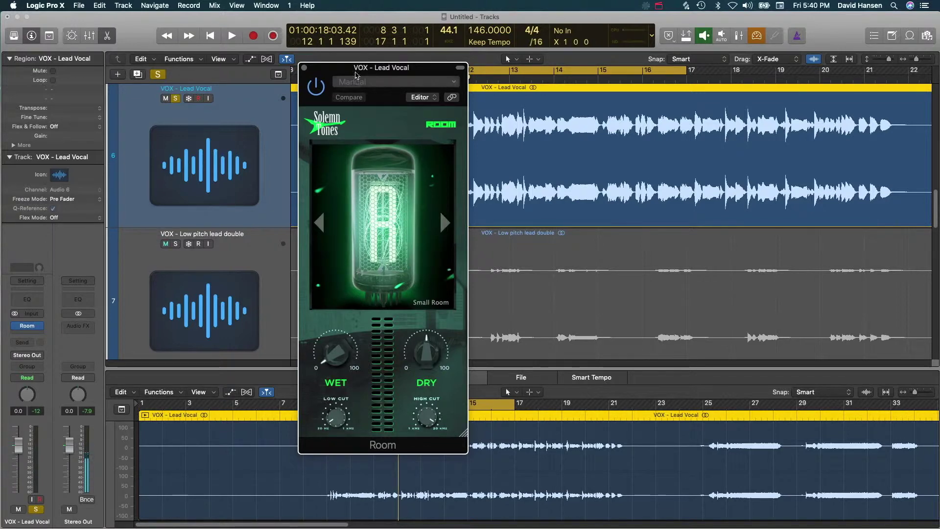
{"action": "left_click_drag", "start_coordinate": [378, 67], "coordinate": [398, 114]}
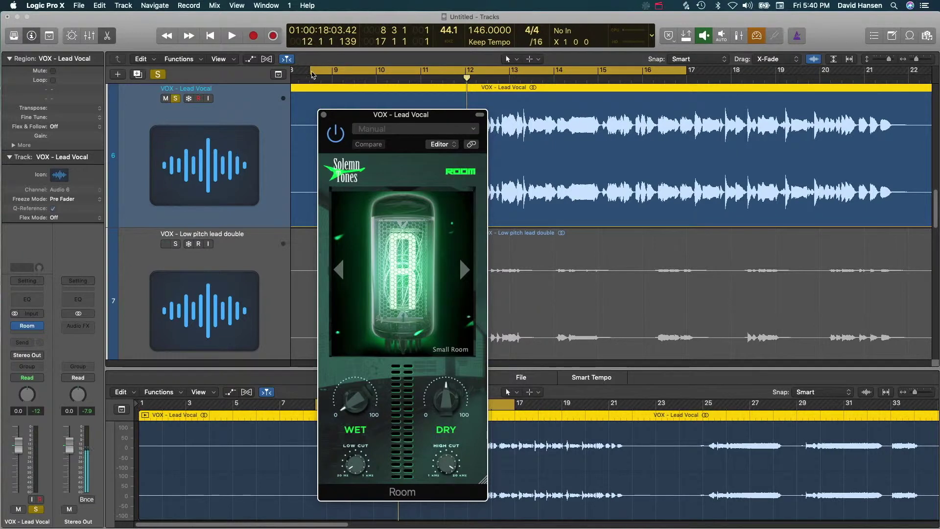
- Set the cycle range to bars 13–21 and turn up Room's Dry level
{"action": "left_click_drag", "start_coordinate": [313, 74], "coordinate": [509, 80]}
{"action": "left_click_drag", "start_coordinate": [686, 77], "coordinate": [864, 87]}
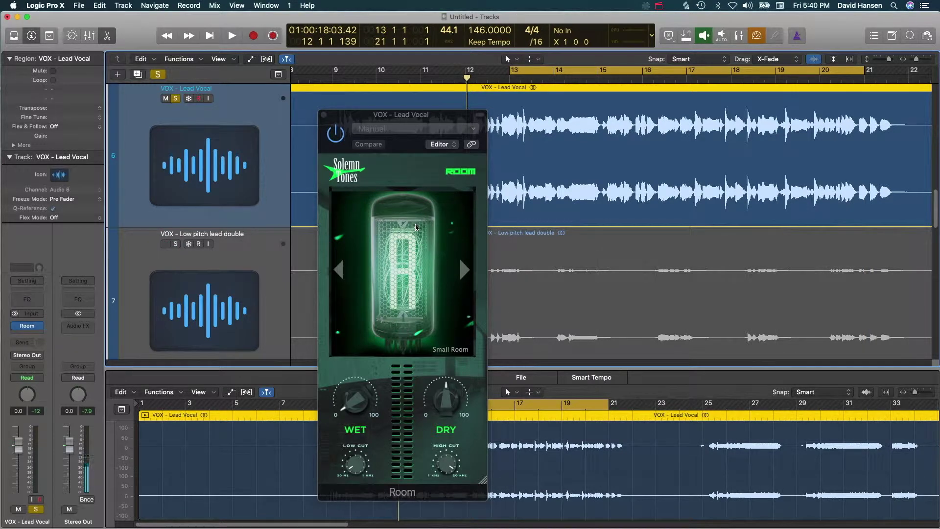
{"action": "left_click_drag", "start_coordinate": [419, 393], "coordinate": [429, 377]}
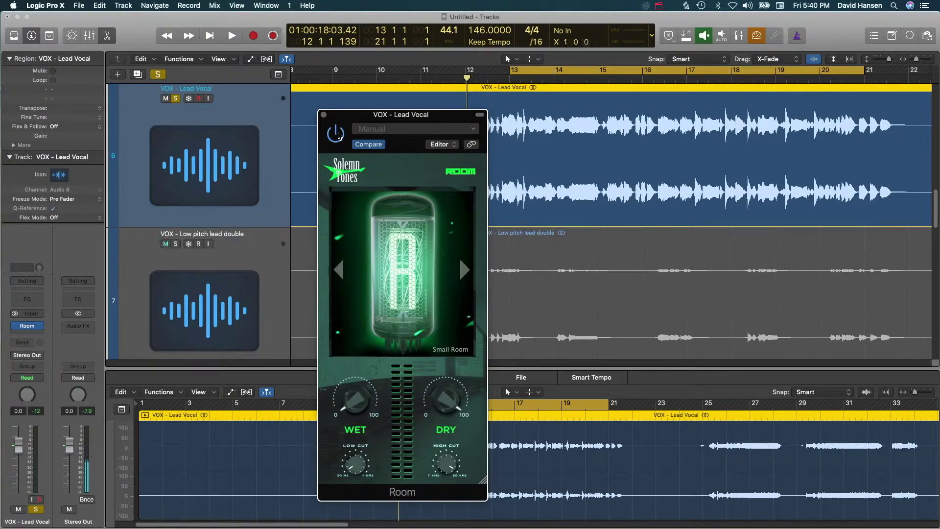
- Play from bar 13, move the cycle start to bar 14, and switch Room back on
{"action": "double_click", "coordinate": [512, 83]}
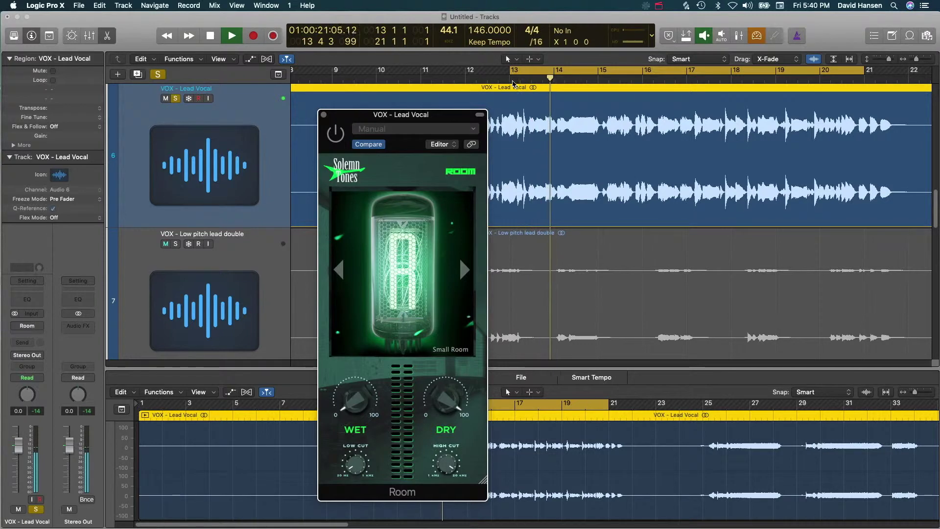
{"action": "left_click_drag", "start_coordinate": [510, 72], "coordinate": [563, 71]}
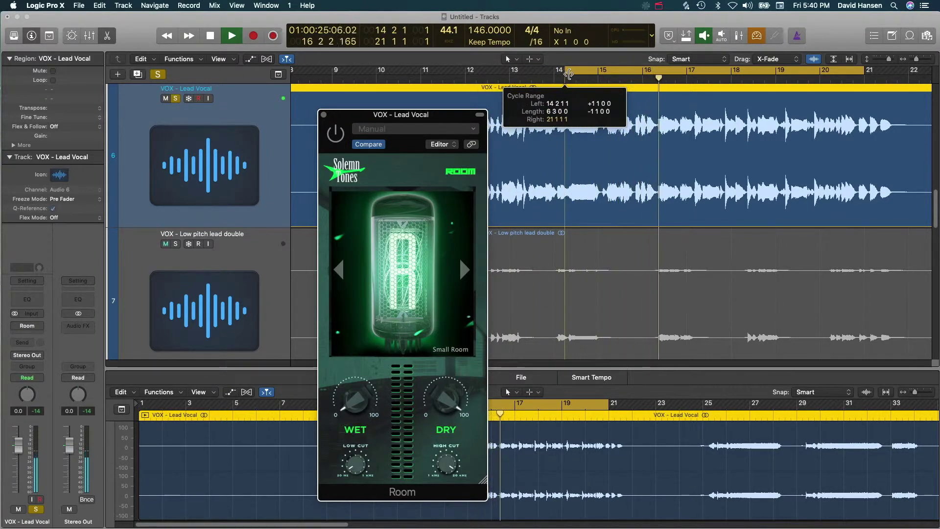
{"action": "left_click_drag", "start_coordinate": [570, 73], "coordinate": [570, 74]}
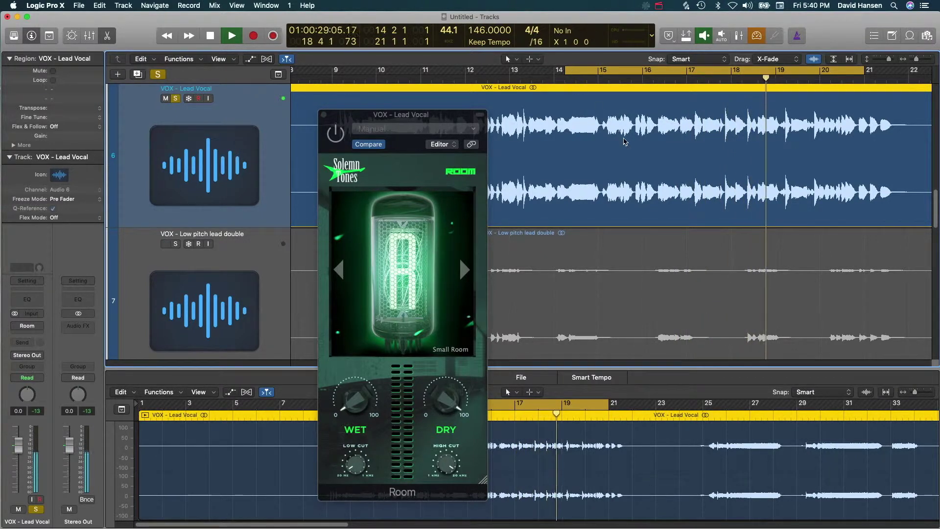
{"action": "key", "text": "space"}
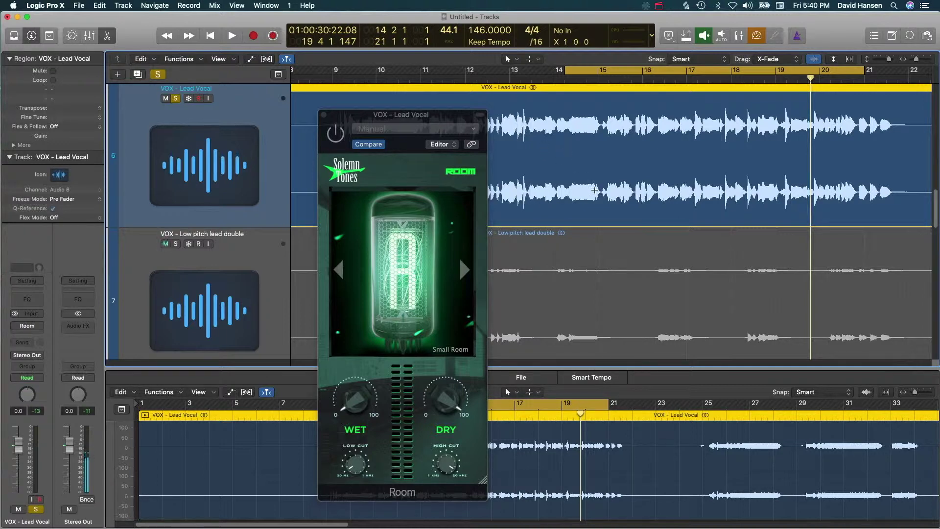
{"action": "left_click_drag", "start_coordinate": [569, 74], "coordinate": [558, 78]}
{"action": "left_click", "coordinate": [334, 136]}
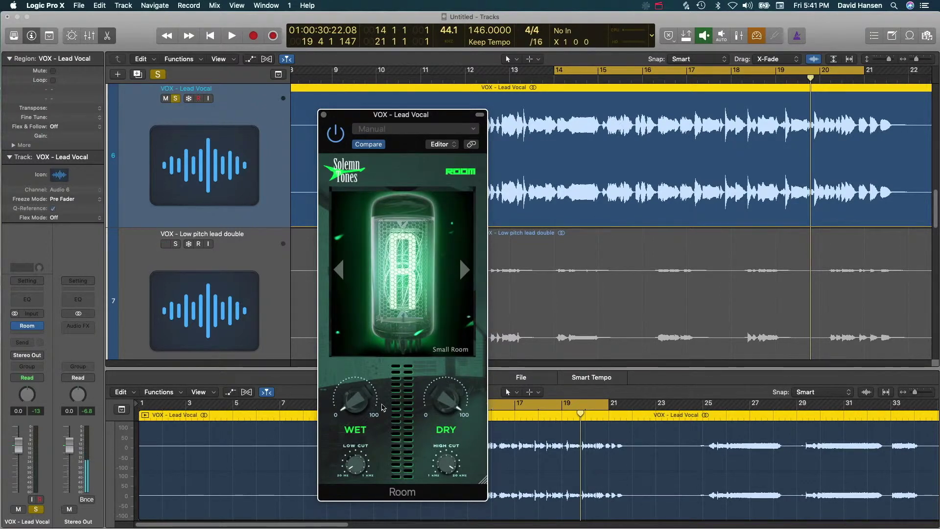
- Play the cycle and raise Room's Wet level past halfway, then stop playback
{"action": "key", "text": "space"}
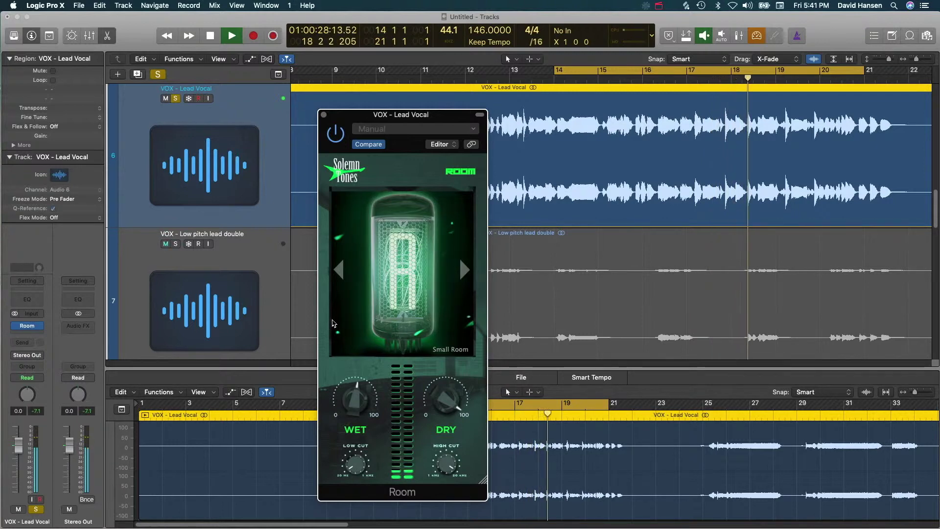
{"action": "left_click_drag", "start_coordinate": [356, 407], "coordinate": [348, 367]}
{"action": "key", "text": "space"}
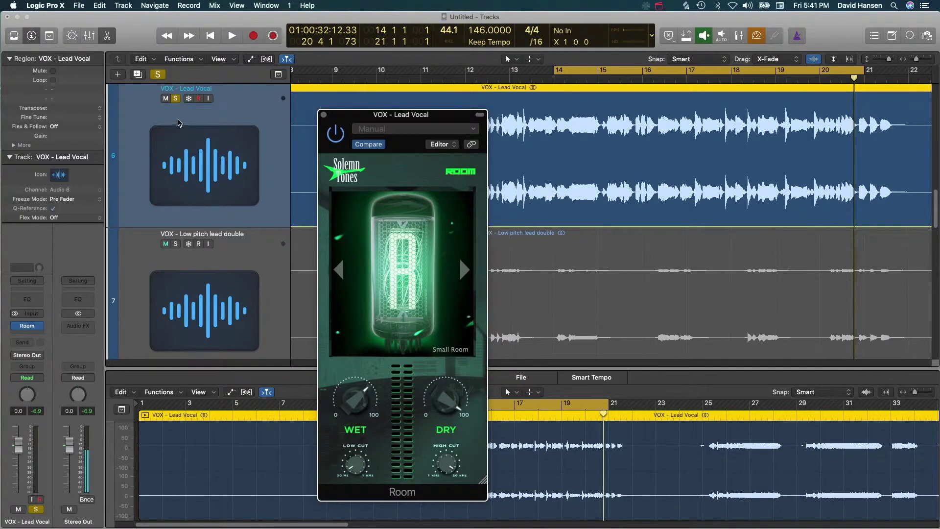
{"action": "scroll", "coordinate": [175, 98], "scroll_direction": "up", "scroll_amount": 10}
- Solo the BVLVNCE instrumental alongside the lead vocal and start playback
{"action": "scroll", "coordinate": [175, 100], "scroll_direction": "down", "scroll_amount": 8}
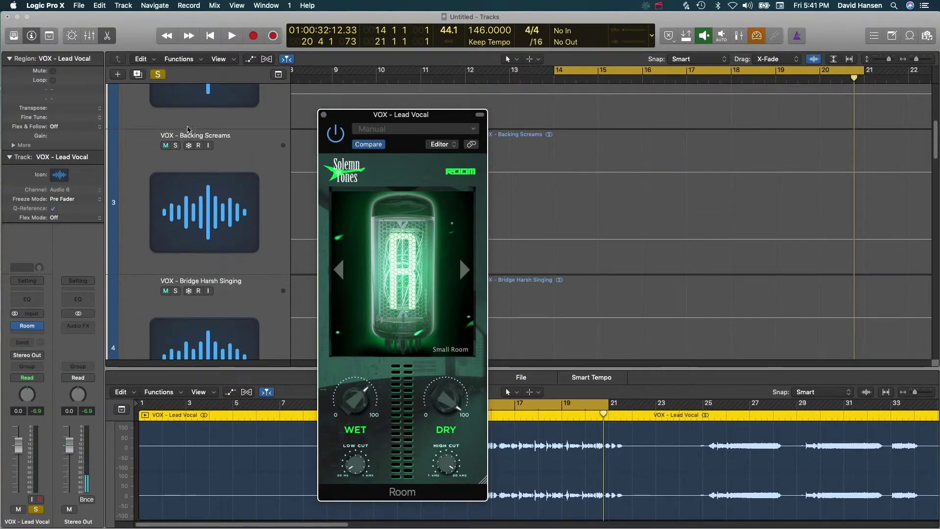
{"action": "scroll", "coordinate": [200, 248], "scroll_direction": "down", "scroll_amount": 15}
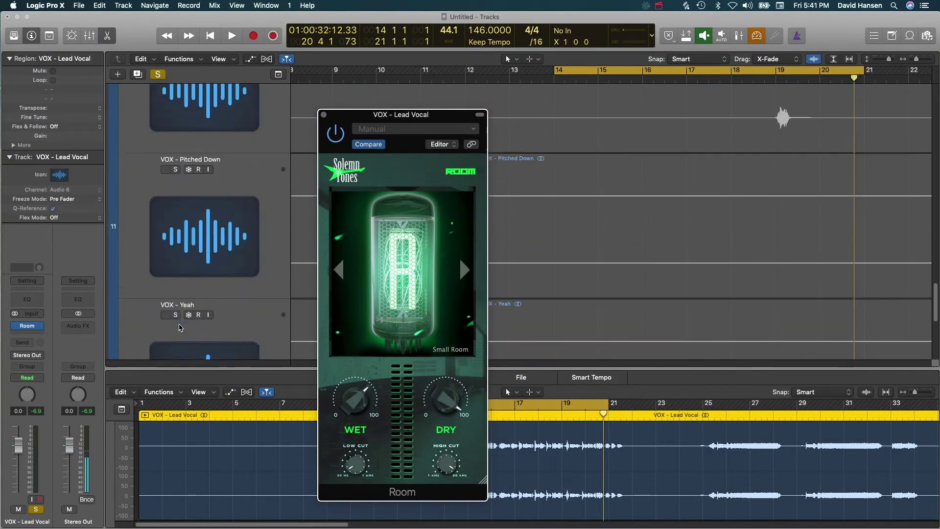
{"action": "left_click", "coordinate": [175, 205]}
{"action": "key", "text": "space"}
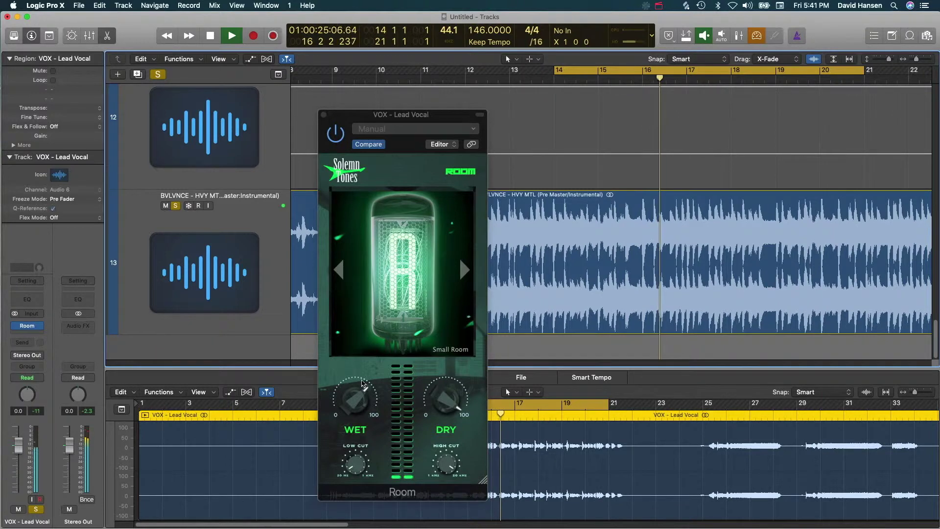
- Compare the vocal with Room bypassed and re-enabled, replaying from the cycle start
{"action": "left_click", "coordinate": [334, 139]}
{"action": "key", "text": "space"}
{"action": "key", "text": "space"}
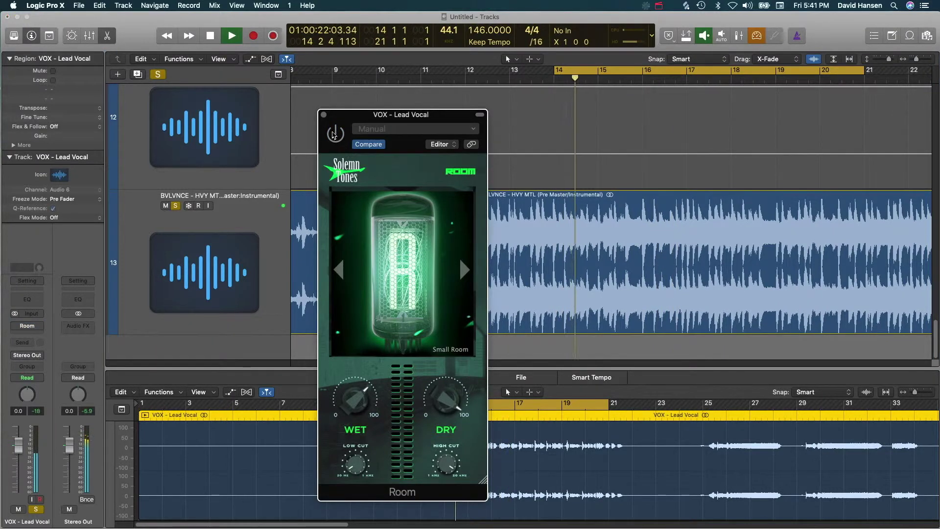
{"action": "left_click", "coordinate": [336, 136]}
{"action": "key", "text": "space"}
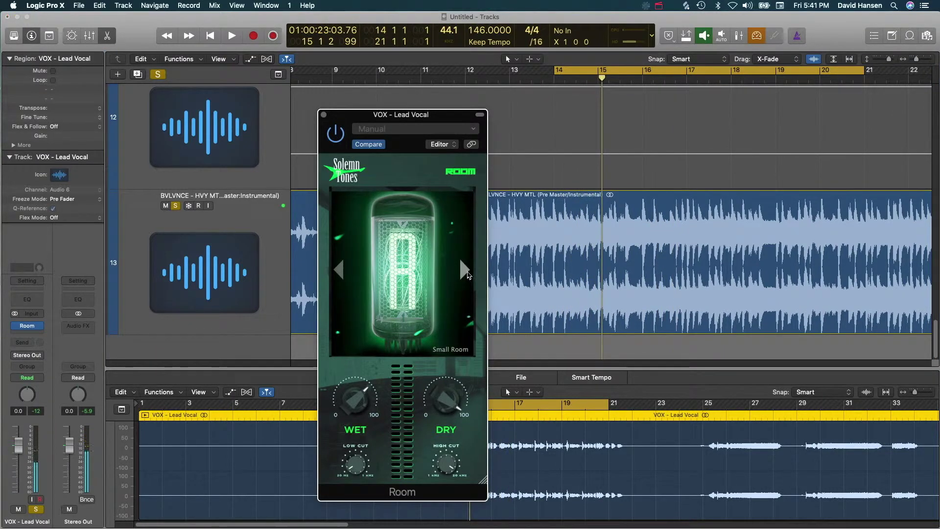
{"action": "scroll", "coordinate": [502, 268], "scroll_direction": "up", "scroll_amount": 10}
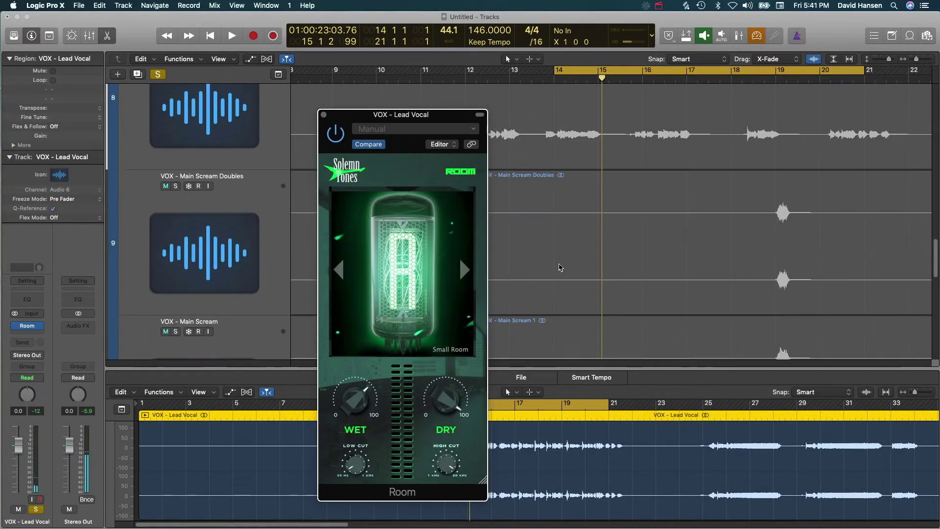
{"action": "scroll", "coordinate": [569, 257], "scroll_direction": "up", "scroll_amount": 3}
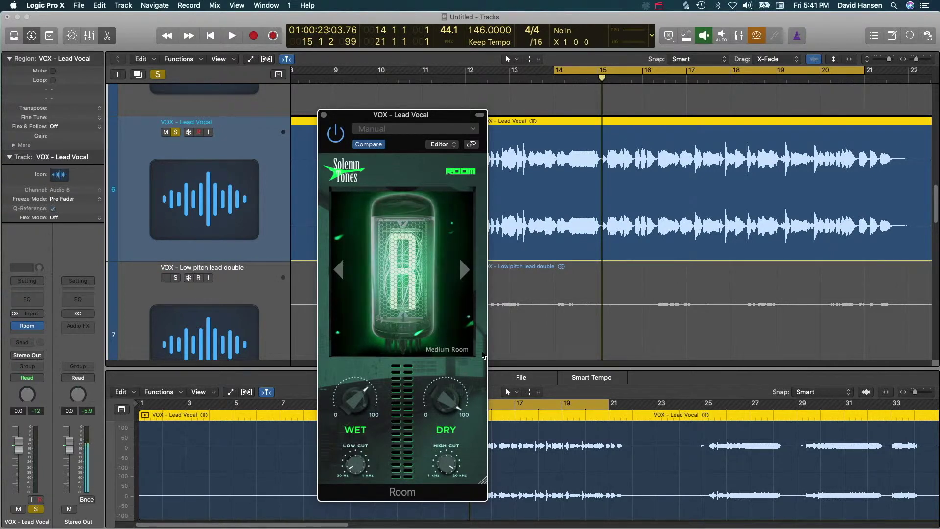
- Audition the reverb, then switch Room to the Big Room impulse and listen
{"action": "scroll", "coordinate": [180, 147], "scroll_direction": "down", "scroll_amount": 10}
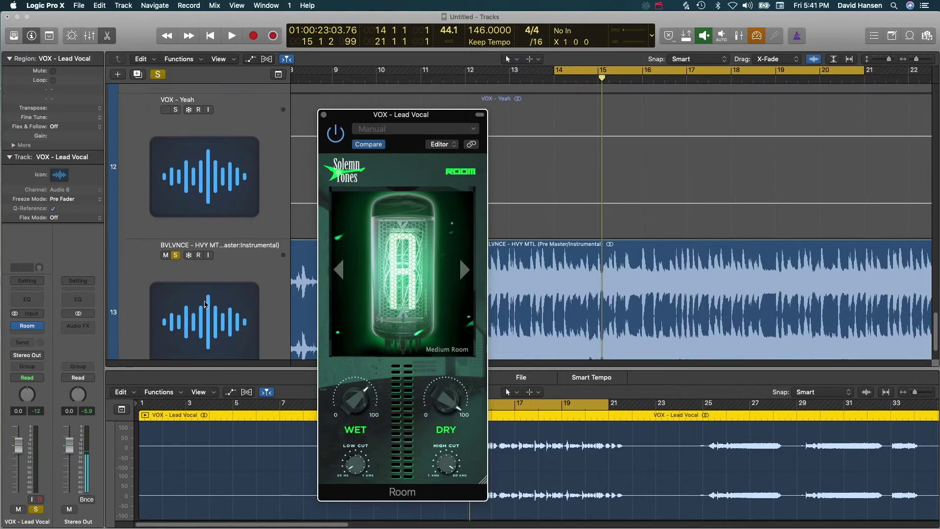
{"action": "scroll", "coordinate": [175, 209], "scroll_direction": "up", "scroll_amount": 10}
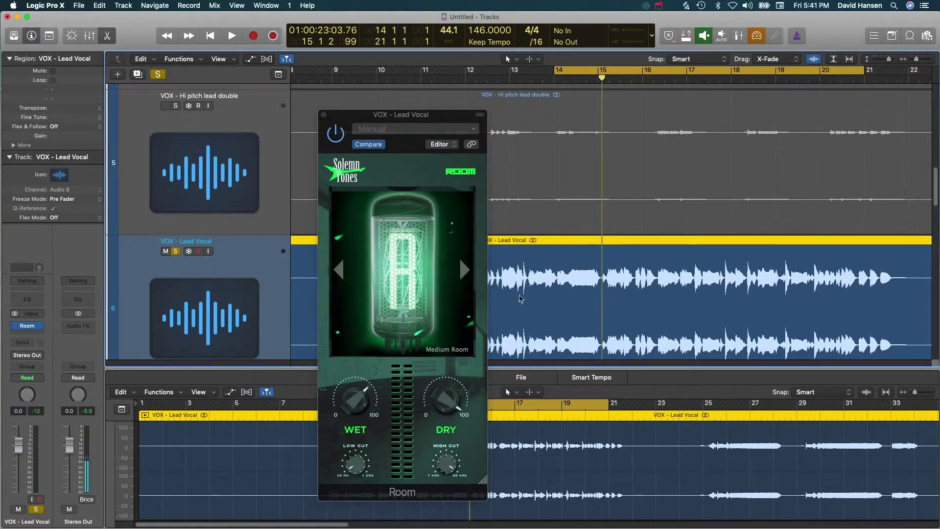
{"action": "key", "text": "space"}
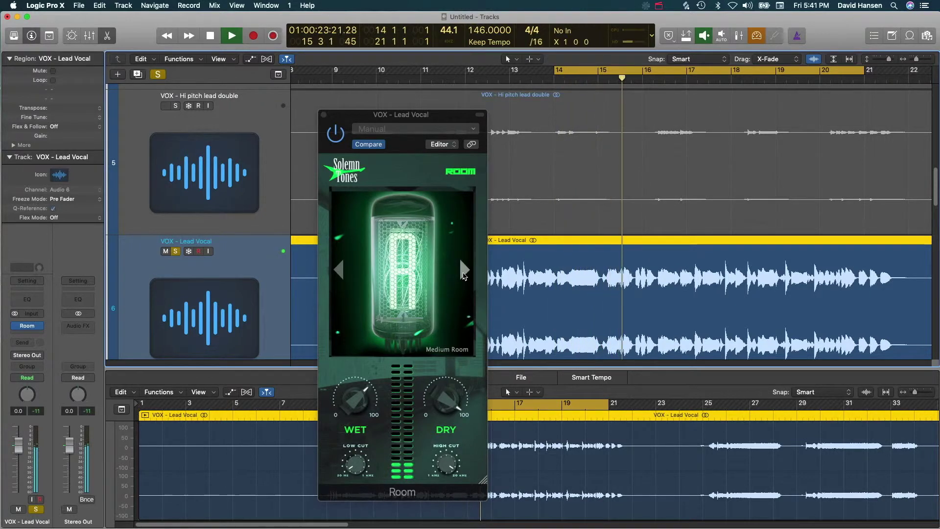
{"action": "key", "text": "space"}
{"action": "left_click", "coordinate": [463, 269]}
{"action": "key", "text": "space"}
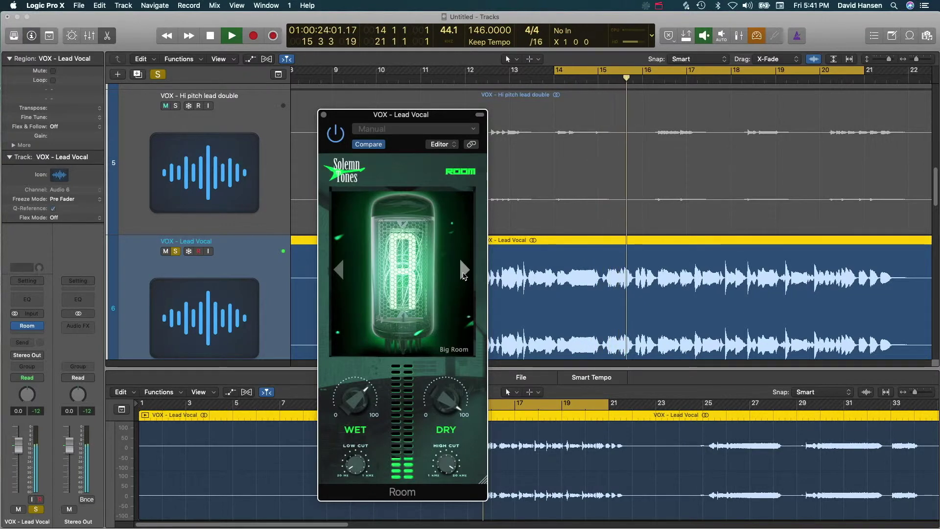
{"action": "key", "text": "space"}
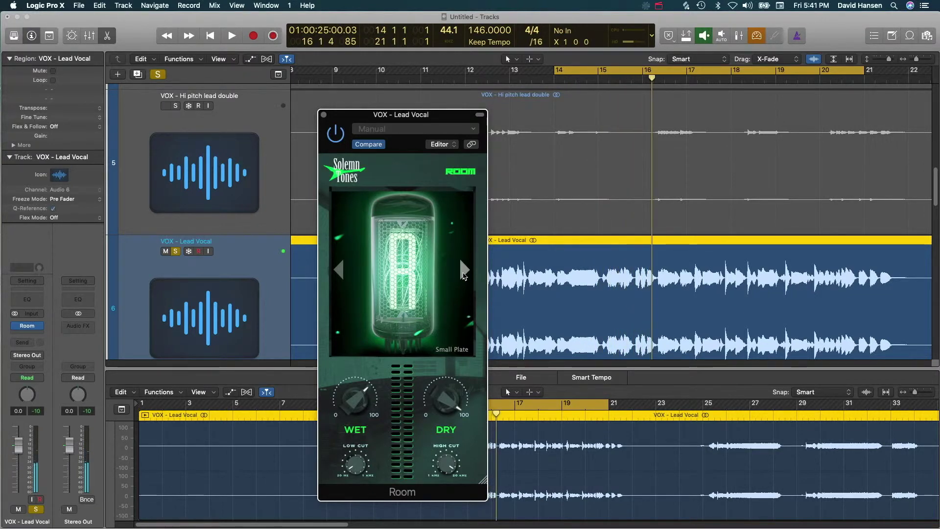
- Step through the Medium and Big Plate impulses while playing, ending back on Small Room
{"action": "key", "text": "space"}
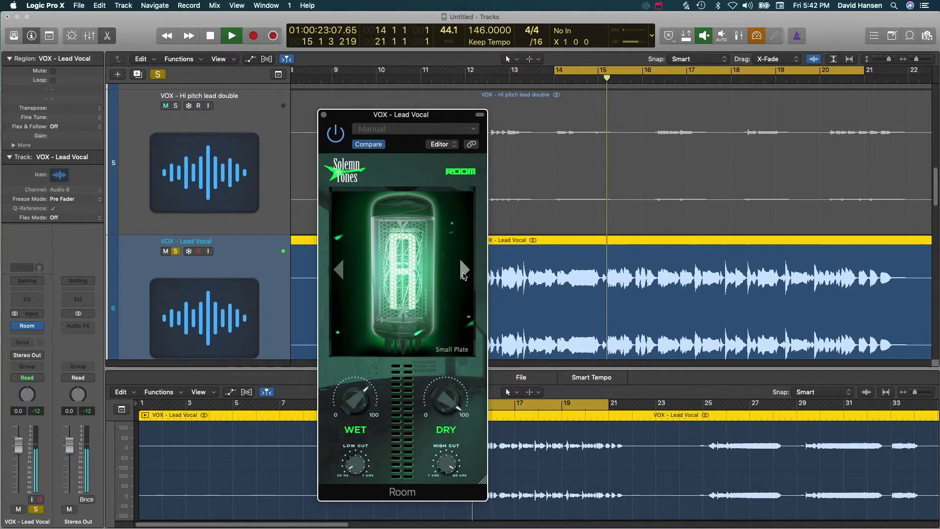
{"action": "left_click", "coordinate": [463, 271]}
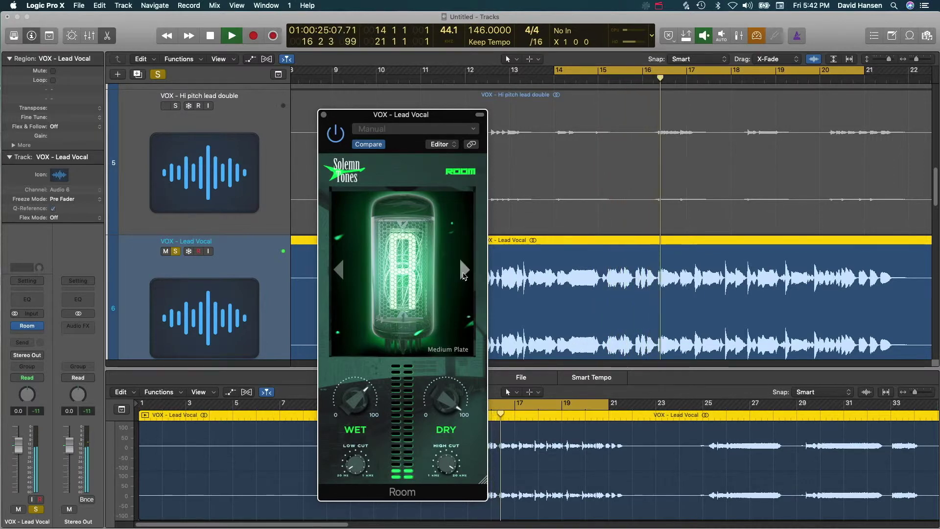
{"action": "left_click", "coordinate": [463, 272]}
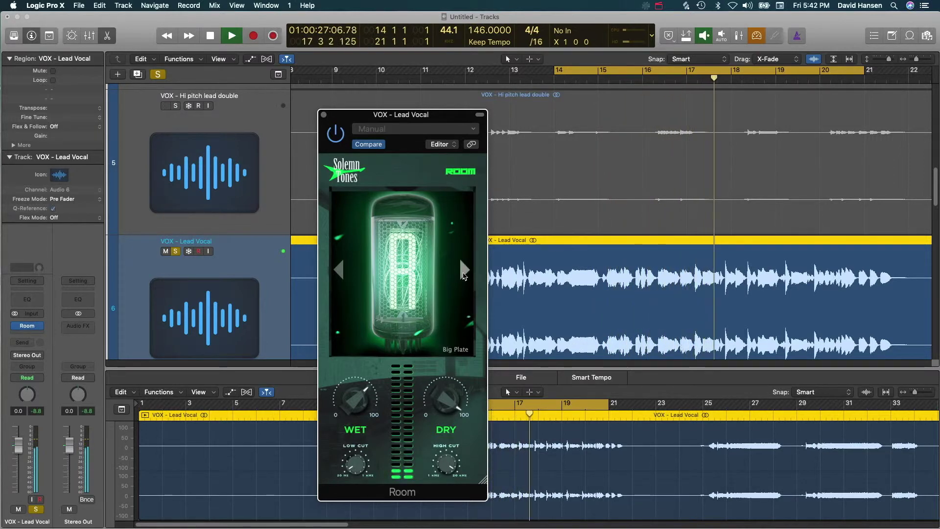
{"action": "key", "text": "space"}
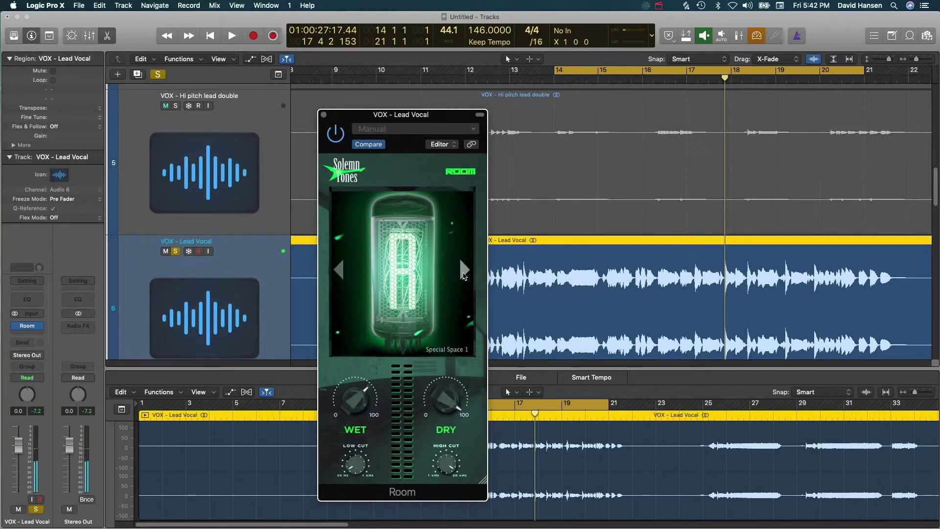
{"action": "key", "text": "space"}
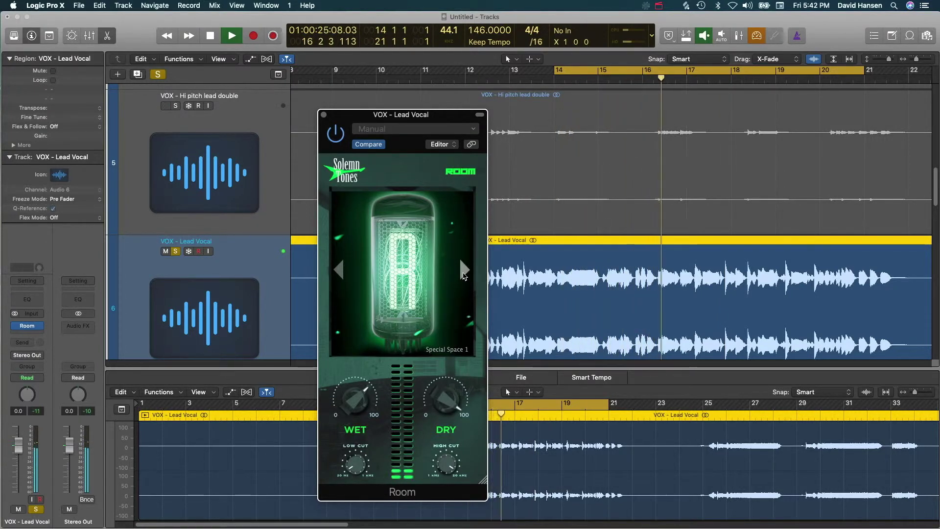
{"action": "key", "text": "space"}
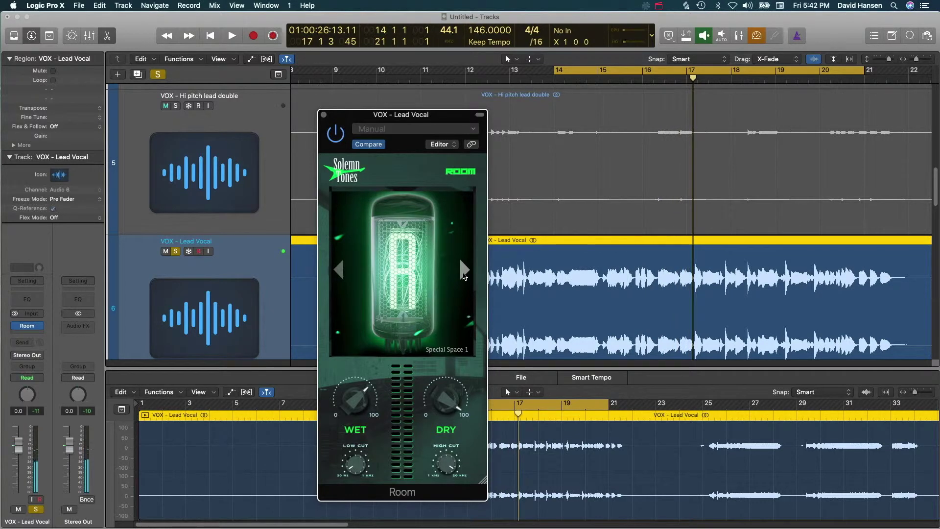
{"action": "key", "text": "space"}
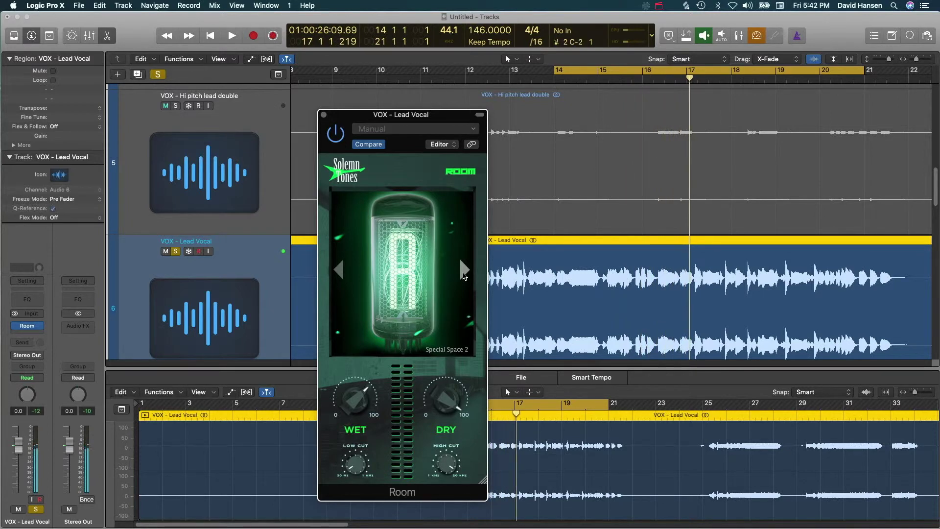
{"action": "left_click", "coordinate": [464, 272]}
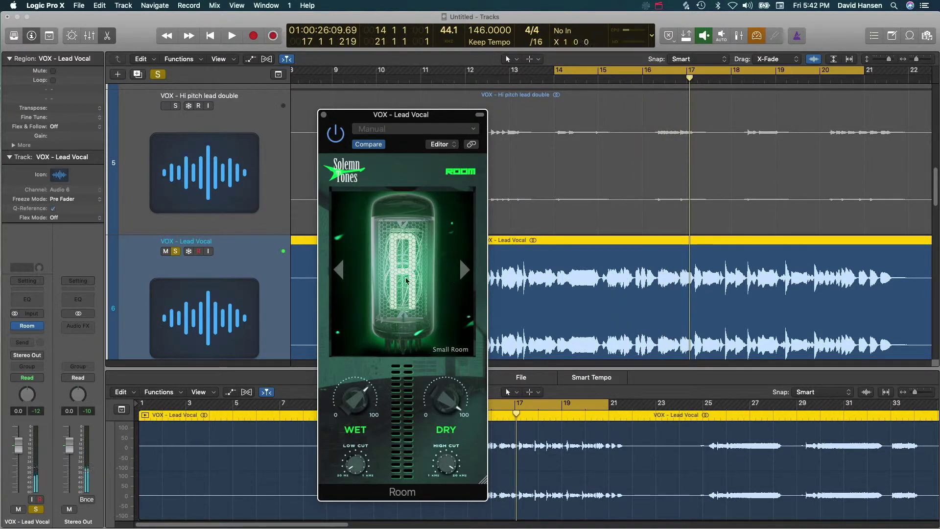
- Close the Room reverb plug-in window
{"action": "left_click", "coordinate": [323, 114]}
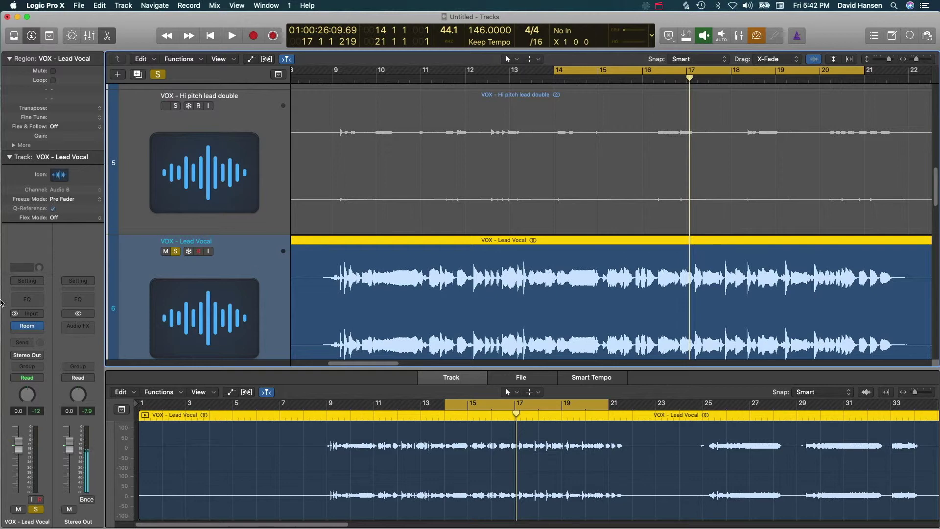
- Set the Room insert on VOX - Lead Vocal to No Plug-in
{"action": "left_click", "coordinate": [39, 326]}
{"action": "left_click", "coordinate": [49, 339]}
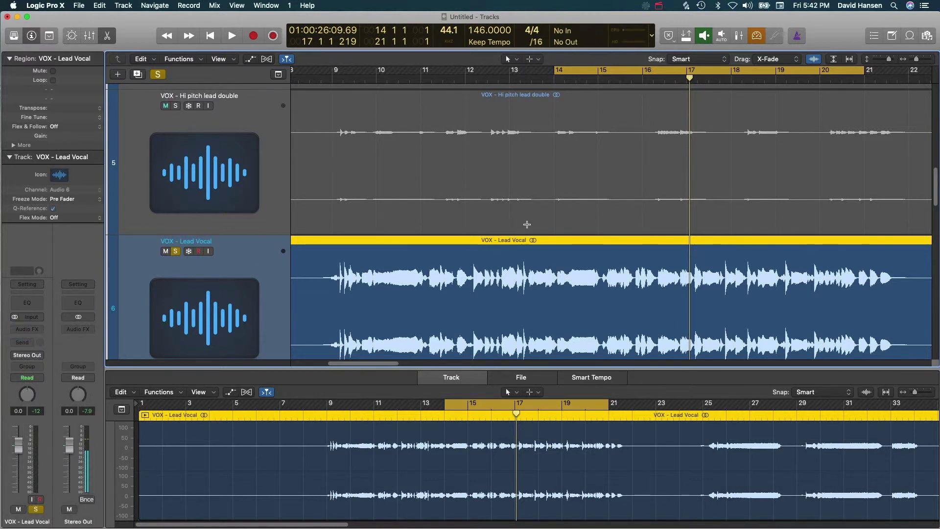
{"action": "scroll", "coordinate": [527, 221], "scroll_direction": "up", "scroll_amount": 3}
{"action": "scroll", "coordinate": [519, 214], "scroll_direction": "down", "scroll_amount": 15}
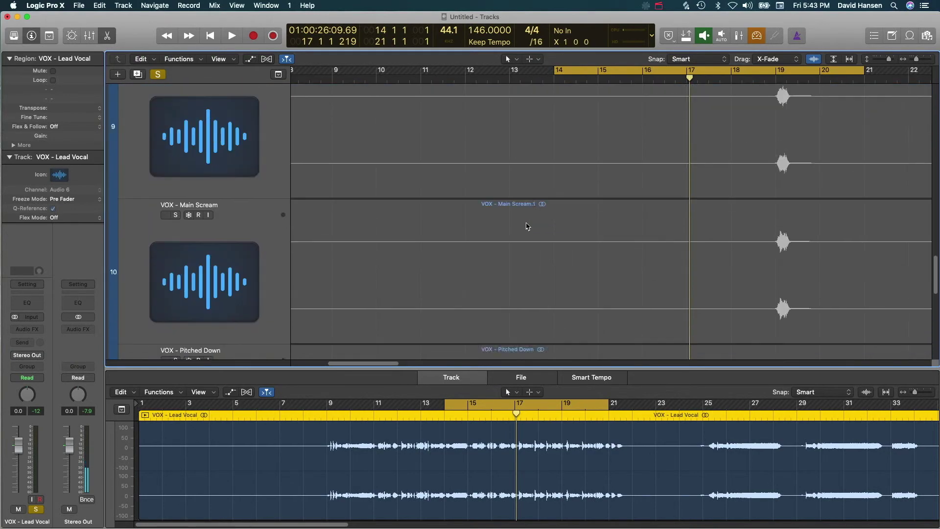
{"action": "scroll", "coordinate": [529, 233], "scroll_direction": "down", "scroll_amount": 3}
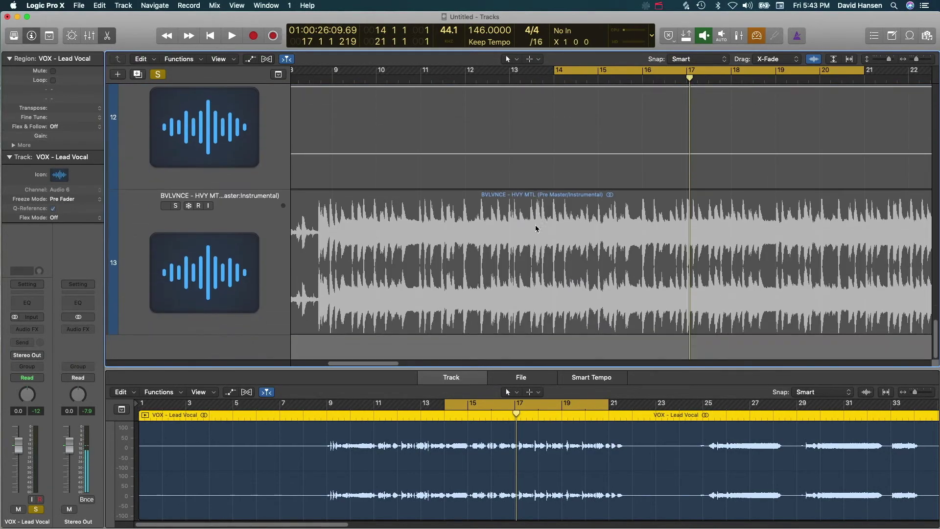
- Select then deselect the BVLVNCE region, and mute then unmute VOX - Backing Harsh Singing
{"action": "left_click", "coordinate": [531, 220]}
{"action": "scroll", "coordinate": [531, 221], "scroll_direction": "up", "scroll_amount": 20}
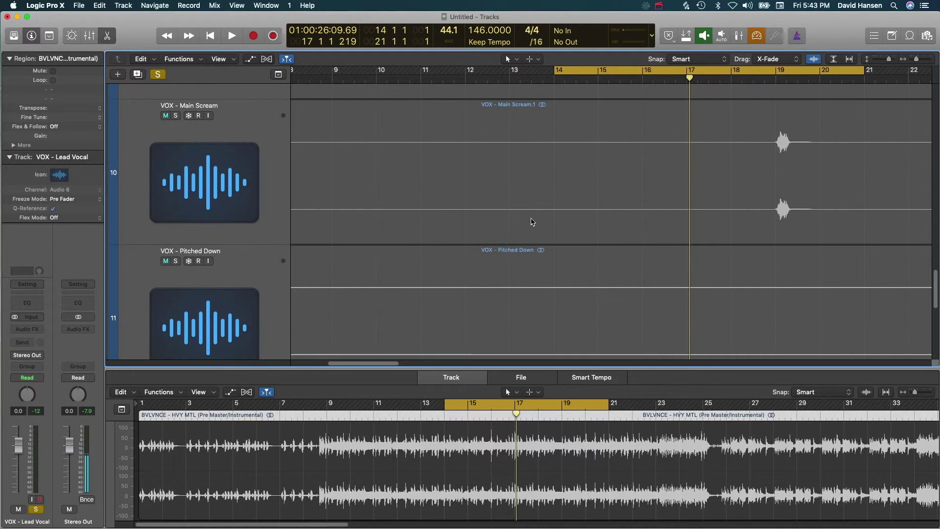
{"action": "scroll", "coordinate": [532, 221], "scroll_direction": "up", "scroll_amount": 2}
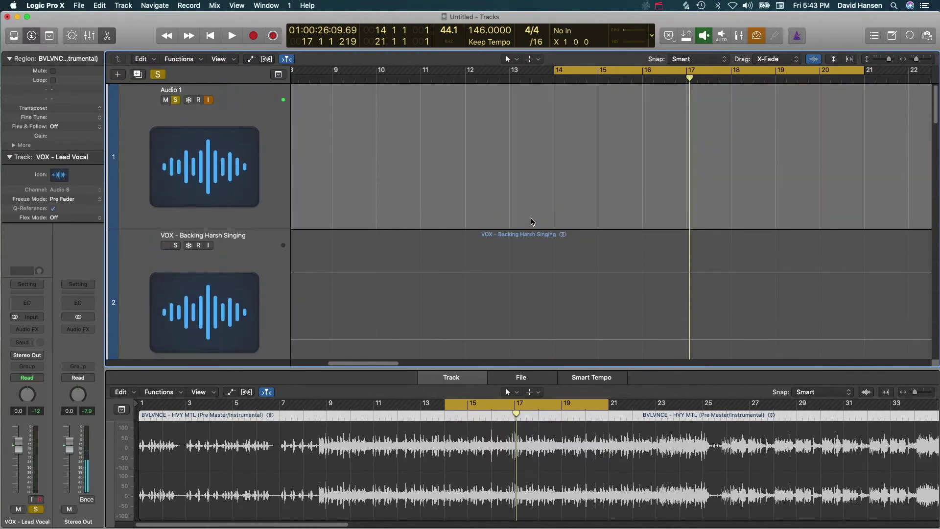
{"action": "left_click", "coordinate": [554, 135]}
{"action": "key", "text": "ctrl+m"}
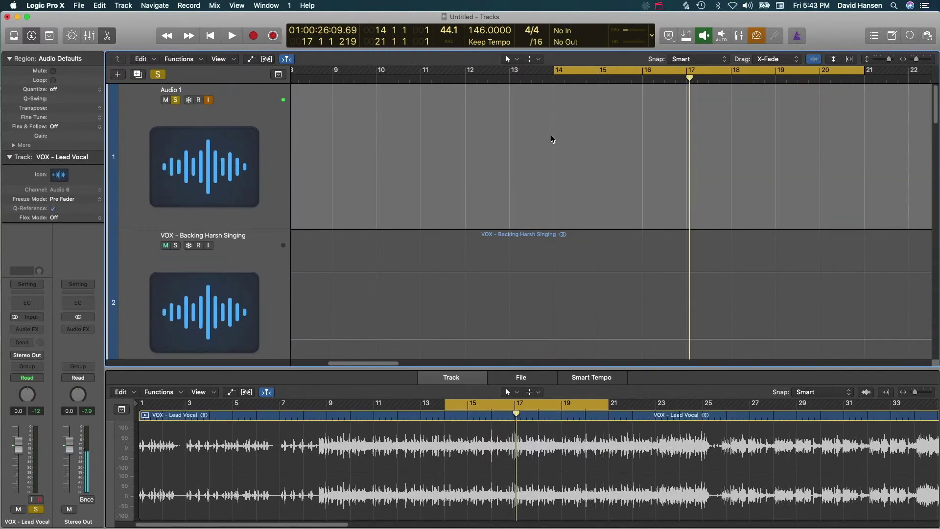
{"action": "key", "text": "ctrl+m"}
{"action": "key", "text": "ctrl+m"}
{"action": "key", "text": "ctrl+m"}
{"action": "key", "text": "ctrl+m"}
{"action": "key", "text": "ctrl+m"}
{"action": "key", "text": "ctrl+m"}
{"action": "key", "text": "ctrl+m"}
{"action": "key", "text": "ctrl+m"}
{"action": "key", "text": "ctrl+m"}
{"action": "key", "text": "ctrl+m"}
{"action": "key", "text": "ctrl+m"}
{"action": "key", "text": "ctrl+m"}
{"action": "key", "text": "ctrl+m"}
{"action": "key", "text": "ctrl+m"}
{"action": "key", "text": "ctrl+m"}
{"action": "key", "text": "ctrl+m"}
{"action": "key", "text": "ctrl+m"}
{"action": "key", "text": "ctrl+m"}
{"action": "key", "text": "ctrl+m"}
{"action": "key", "text": "ctrl+m"}
{"action": "key", "text": "ctrl+m"}
{"action": "key", "text": "ctrl+m"}
{"action": "key", "text": "ctrl+m"}
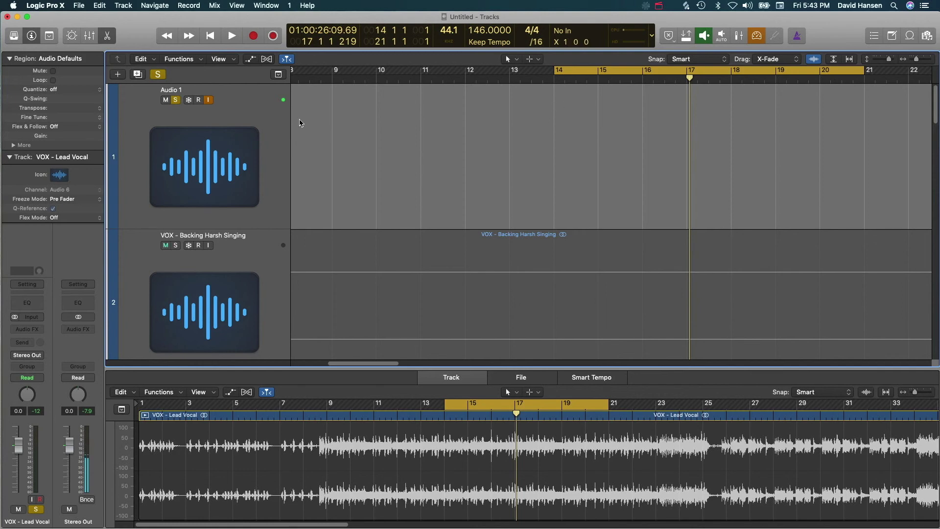